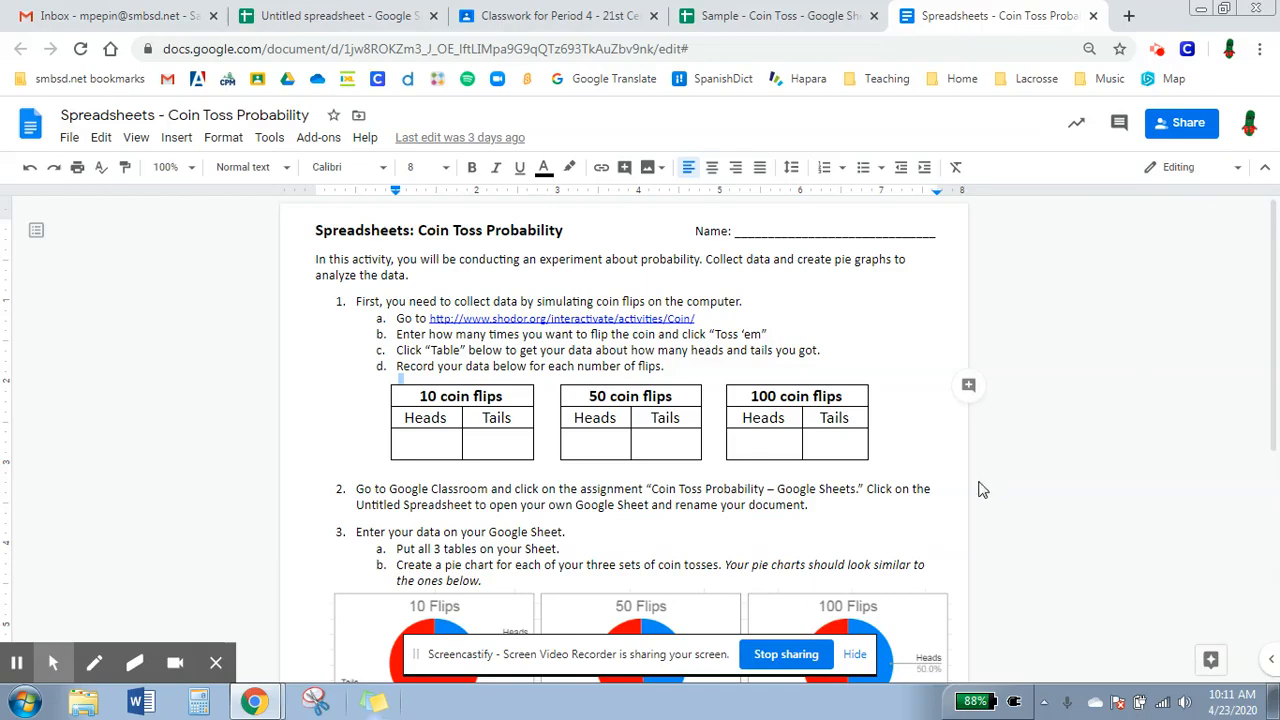
# Select the Day 1 hours data B4:C5 in the spreadsheet and insert a chart from it.
pyautogui.click(695, 425)
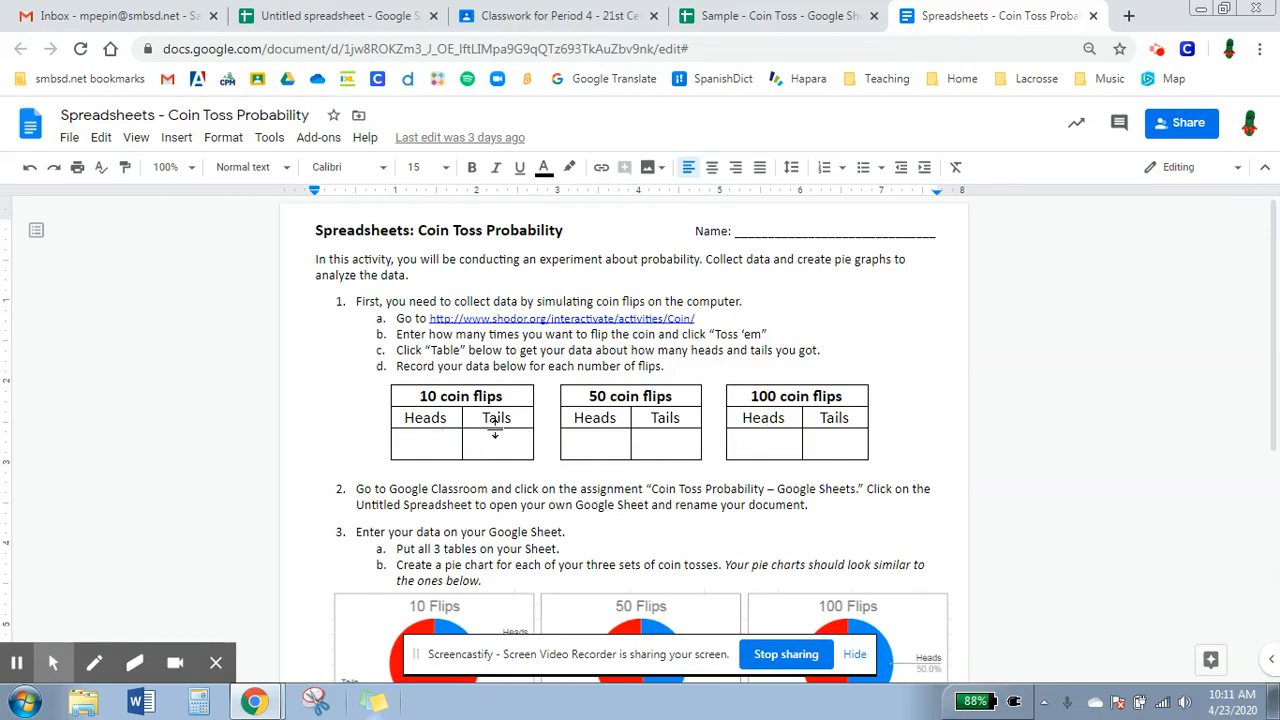
pyautogui.click(338, 16)
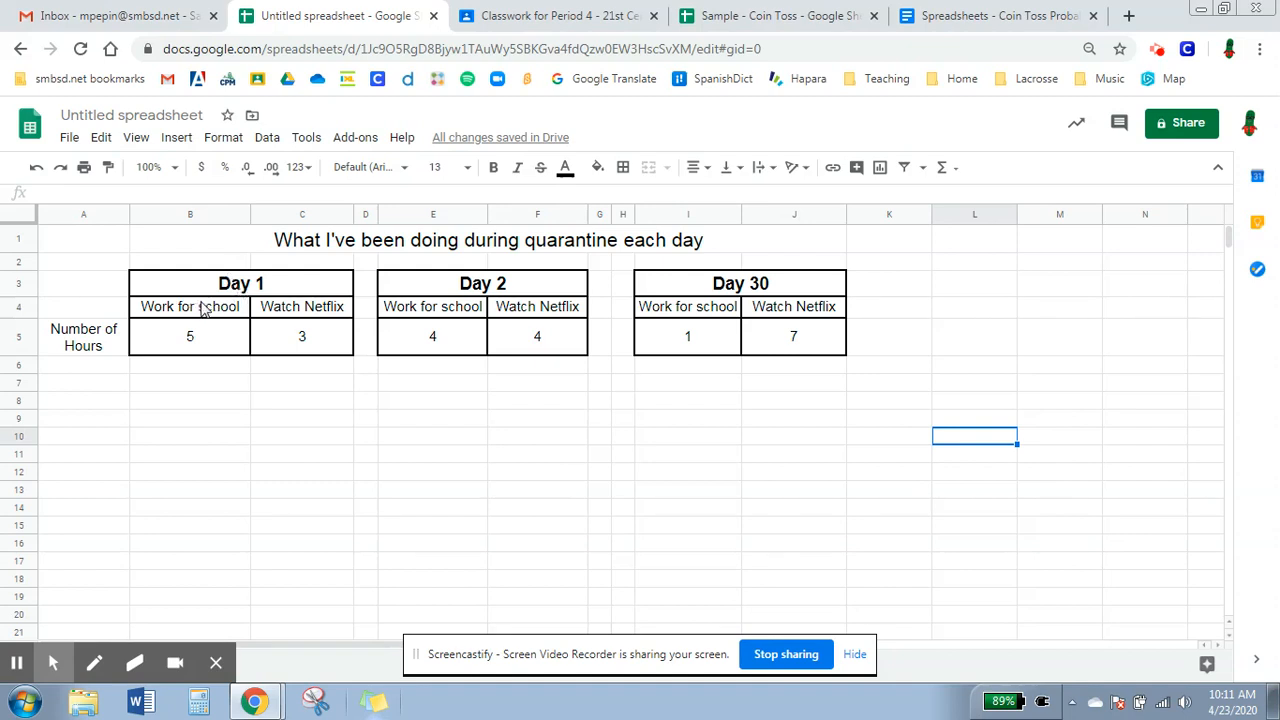
pyautogui.moveTo(248, 316); pyautogui.dragTo(270, 337)
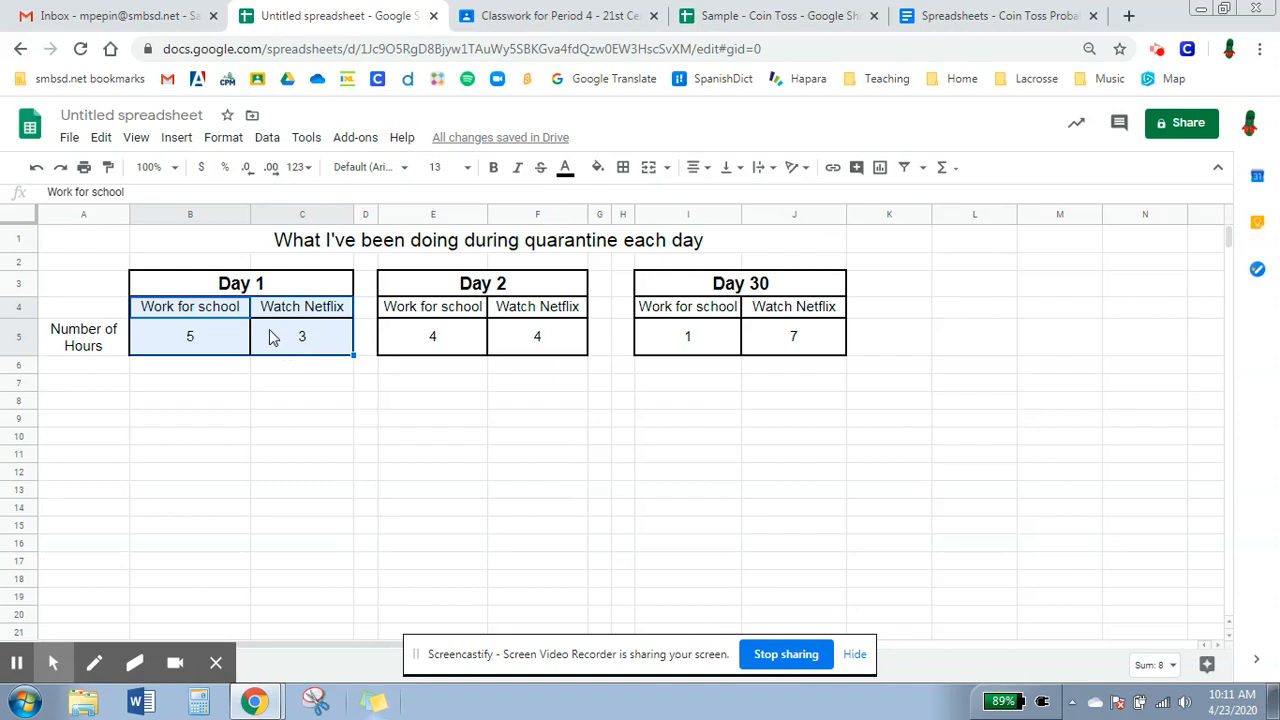
pyautogui.click(881, 168)
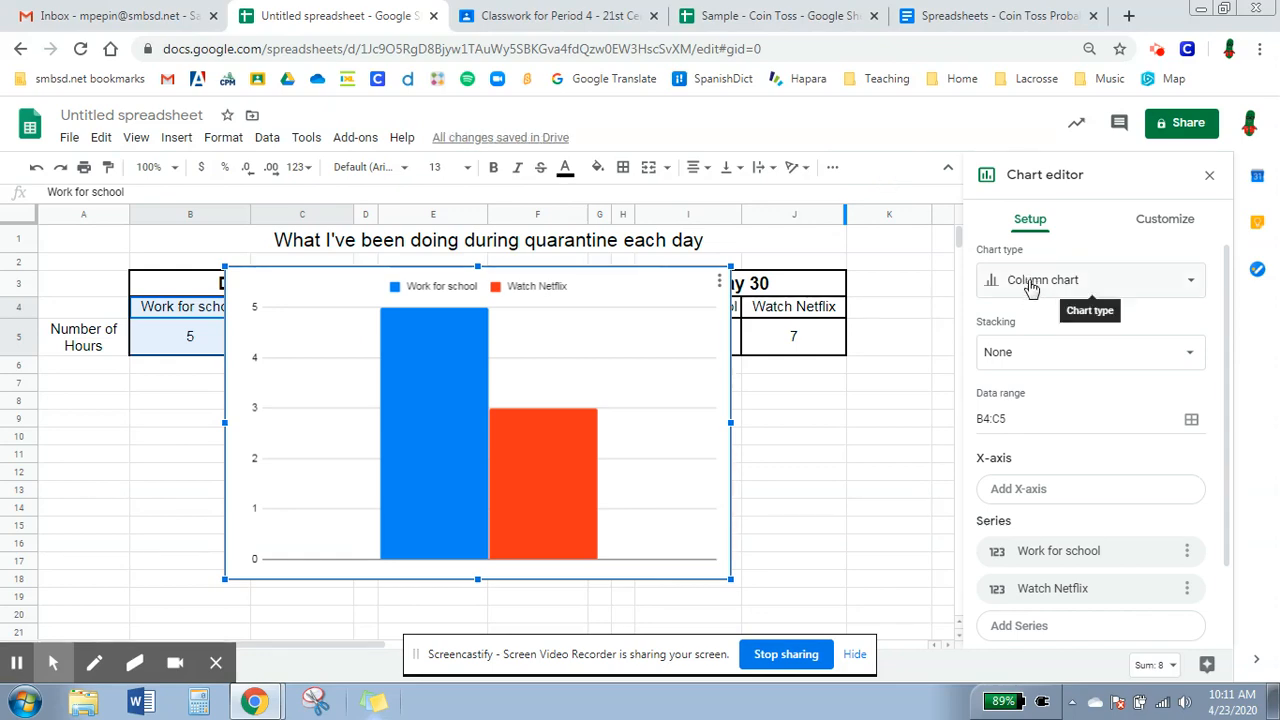
# Review the pie chart examples and the switch rows / columns hint in the instructions document.
pyautogui.click(995, 16)
pyautogui.scroll(-5, 630, 522)
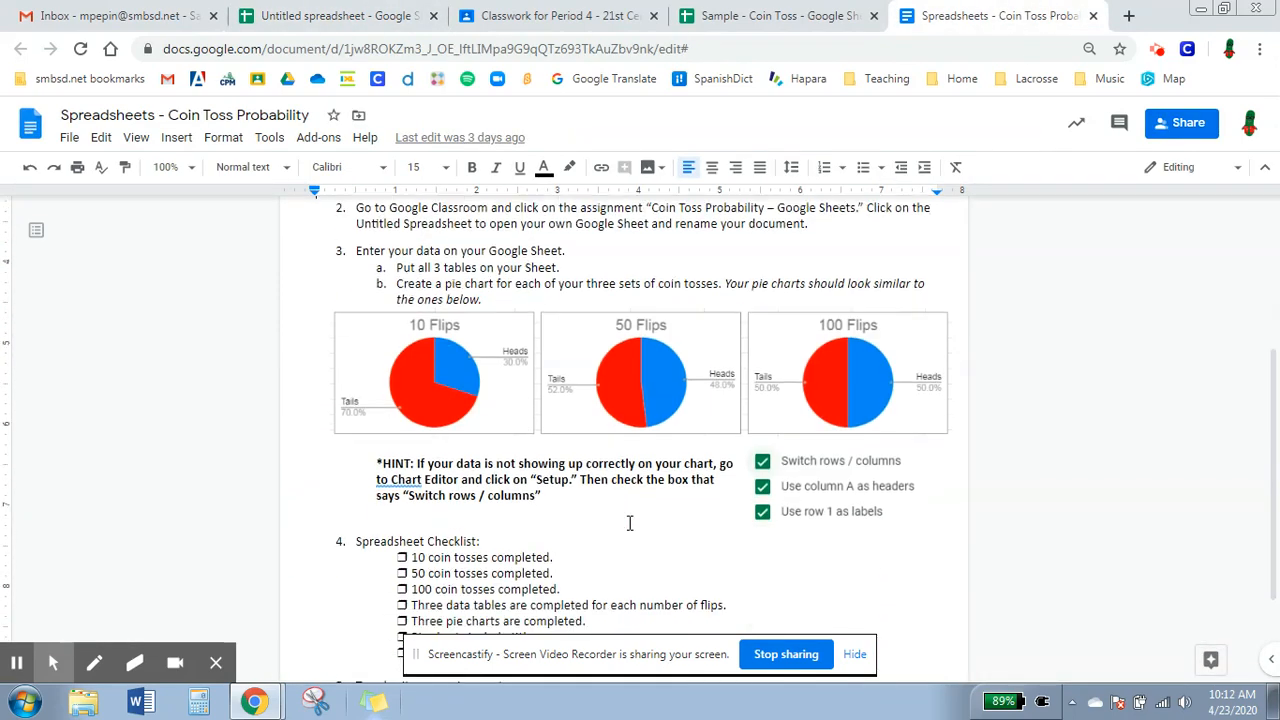
pyautogui.click(387, 22)
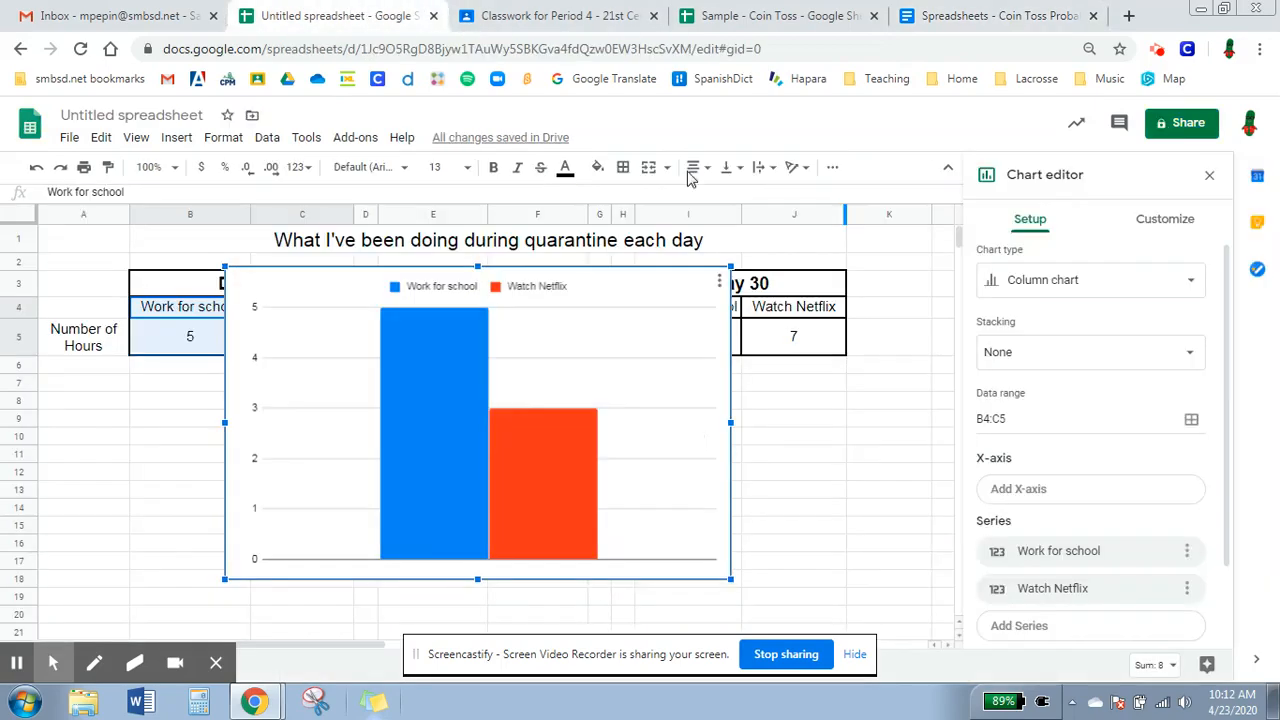
# Change the Day 1 chart to a pie chart and switch its rows and columns.
pyautogui.click(1020, 280)
pyautogui.scroll(-2, 995, 453)
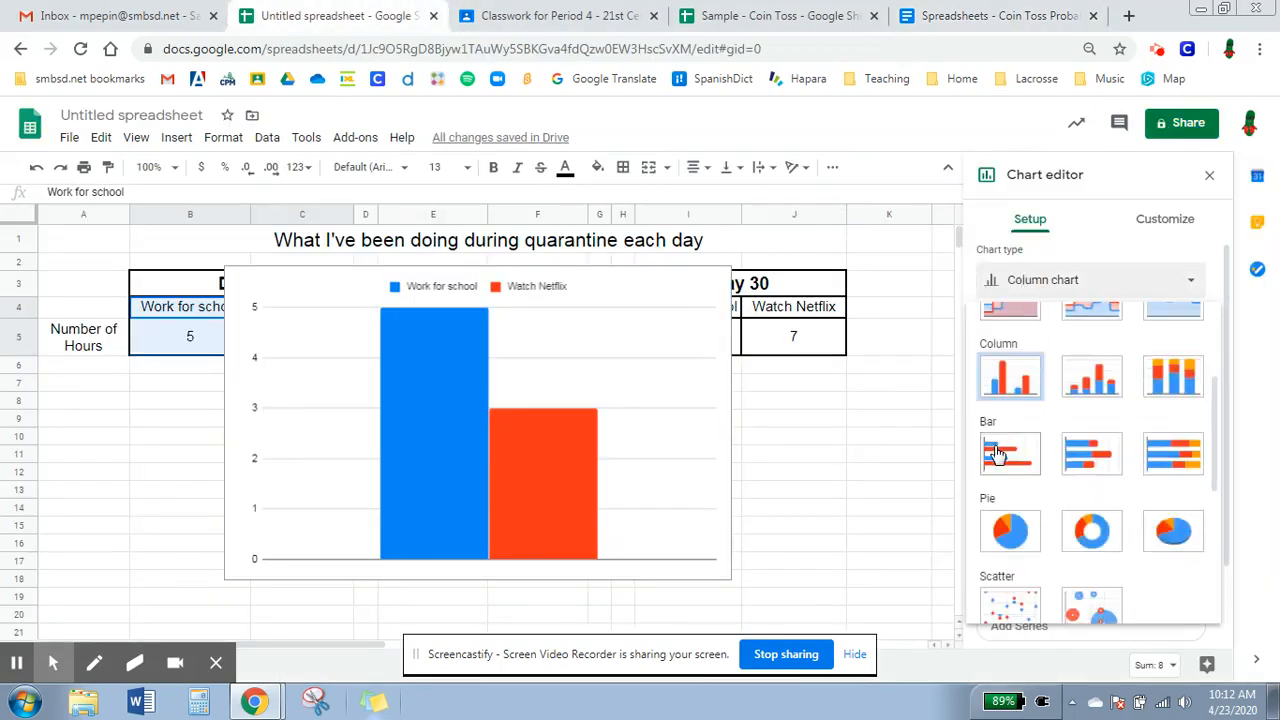
pyautogui.scroll(-1, 995, 453)
pyautogui.click(1013, 438)
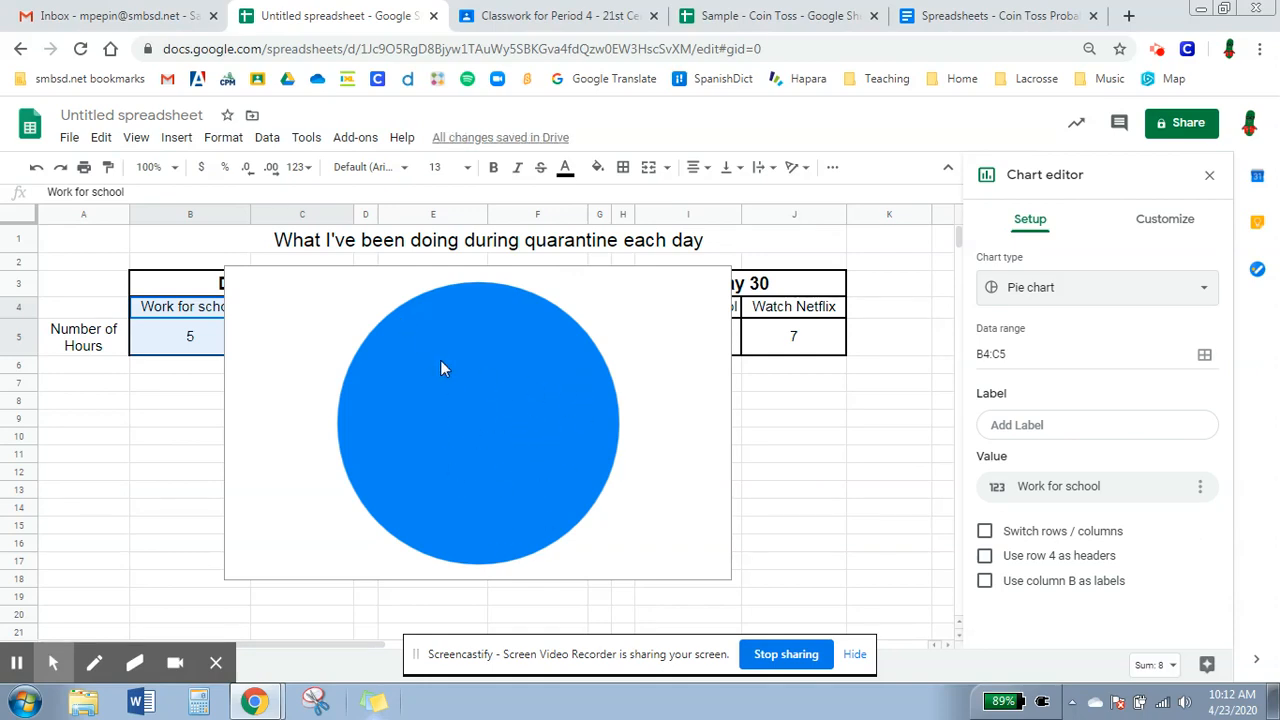
pyautogui.click(1018, 533)
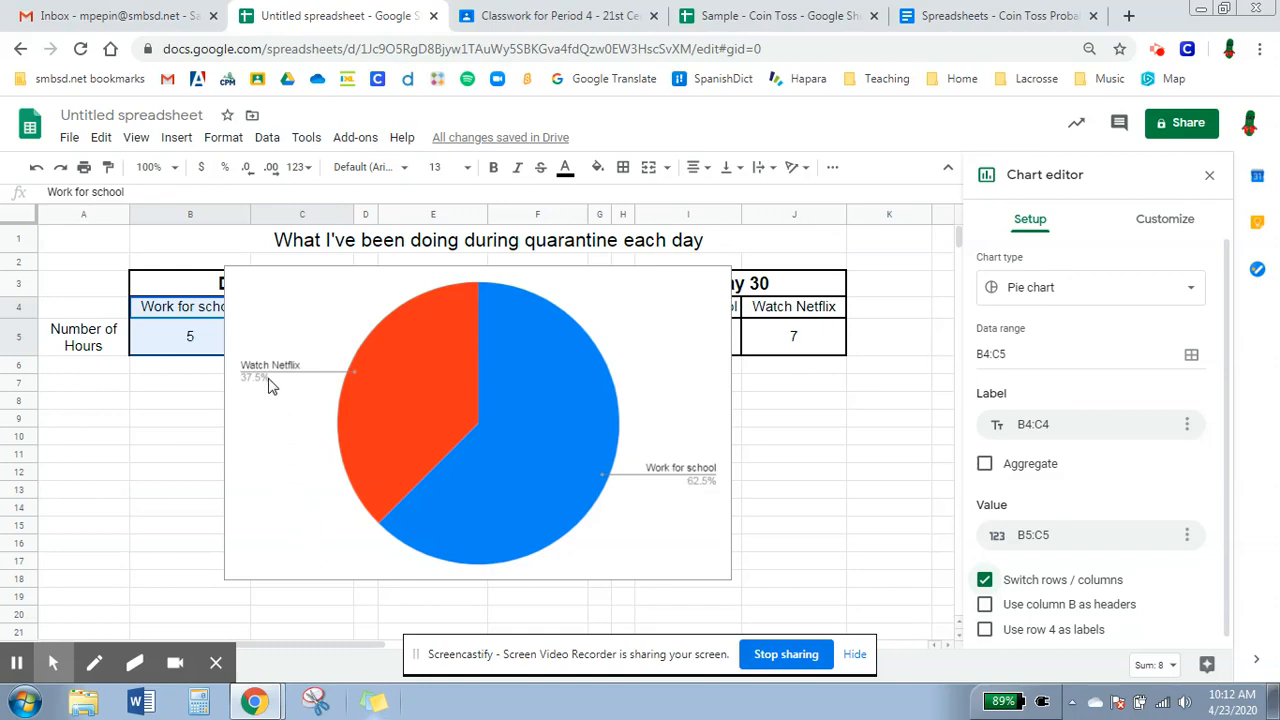
# Shrink the Day 1 pie chart and move it below the Day 1 table.
pyautogui.click(268, 413)
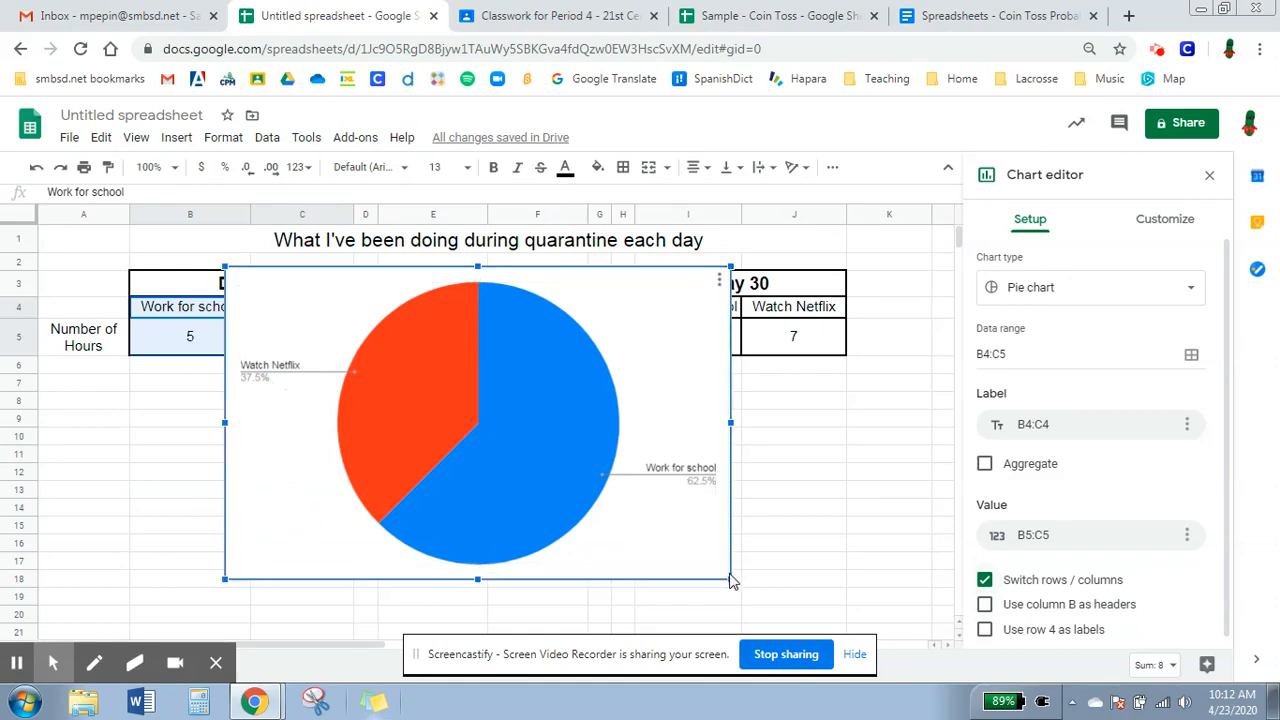
pyautogui.moveTo(583, 511); pyautogui.dragTo(484, 436)
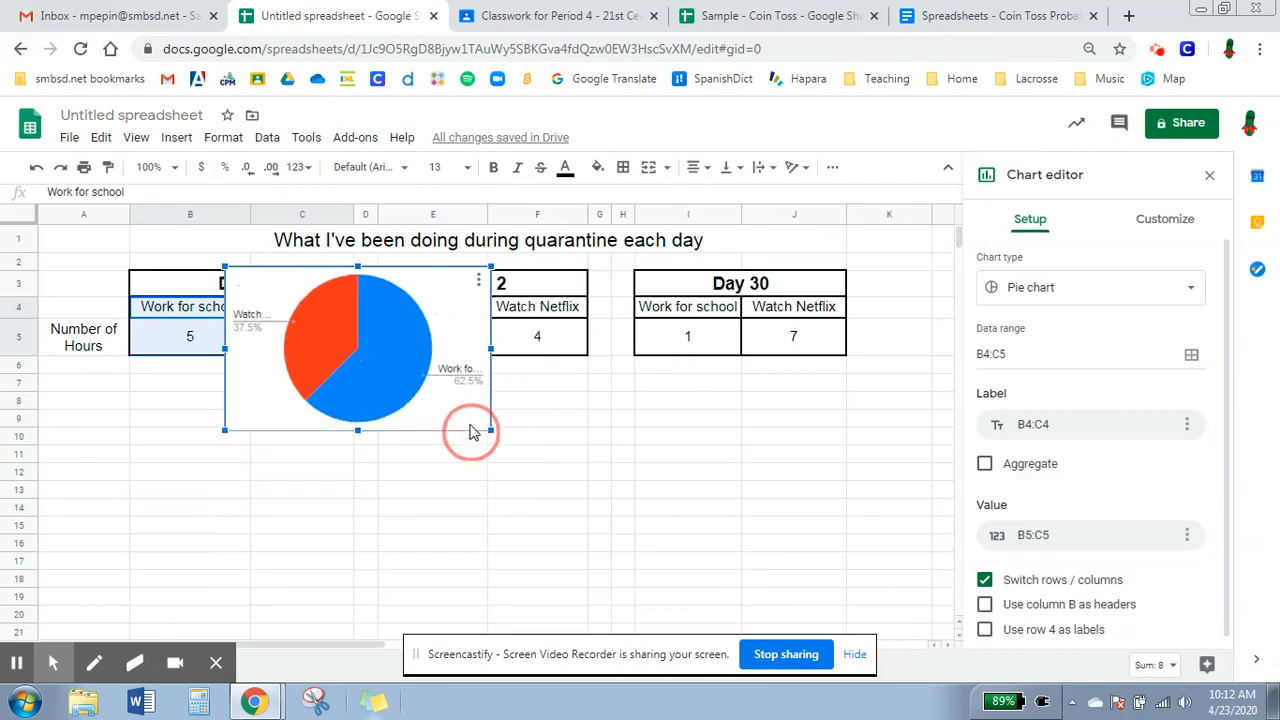
pyautogui.moveTo(297, 462); pyautogui.dragTo(177, 560)
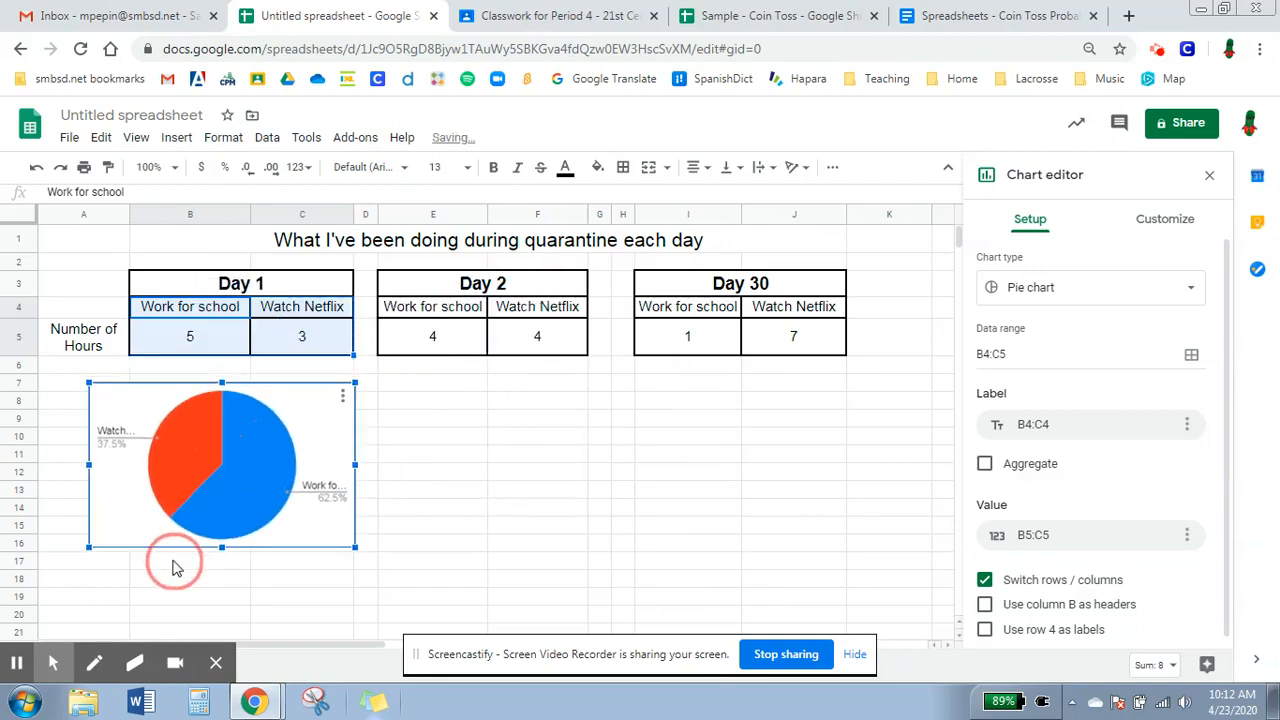
# Set the Day 1 pie chart's title to Day 1.
pyautogui.click(468, 422)
pyautogui.click(306, 402)
pyautogui.click(330, 420)
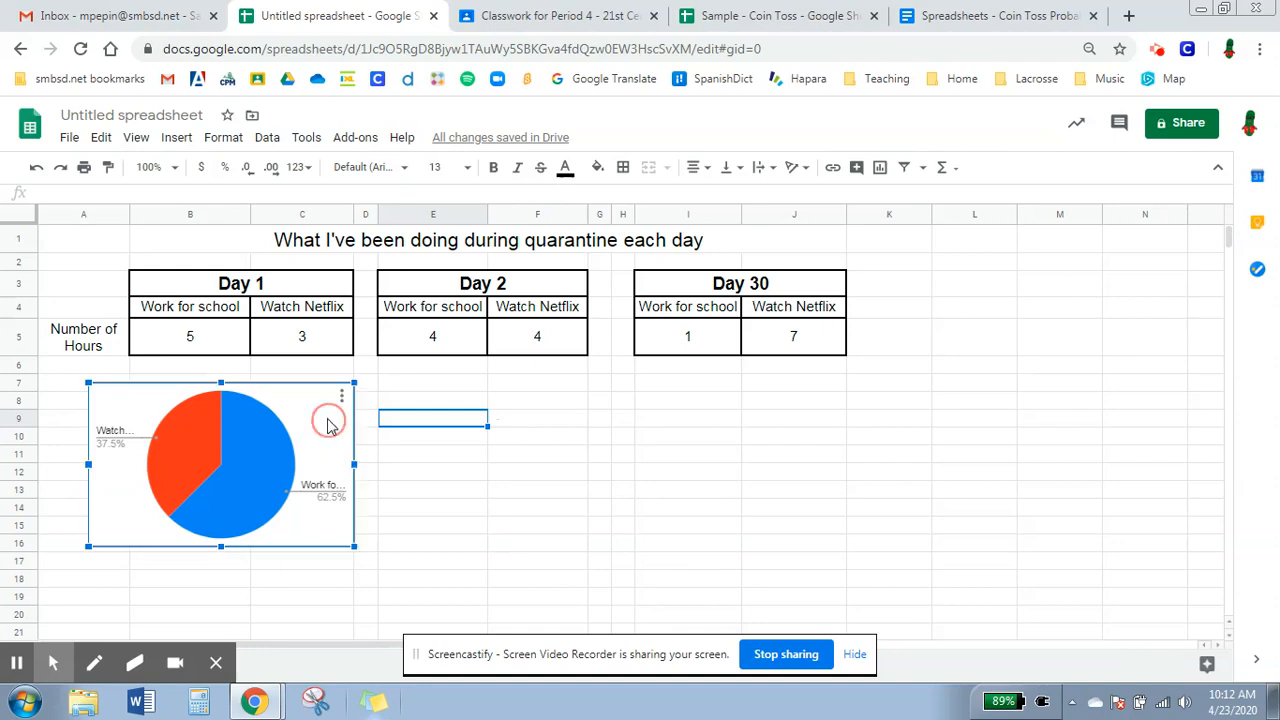
pyautogui.click(342, 396)
pyautogui.click(323, 420)
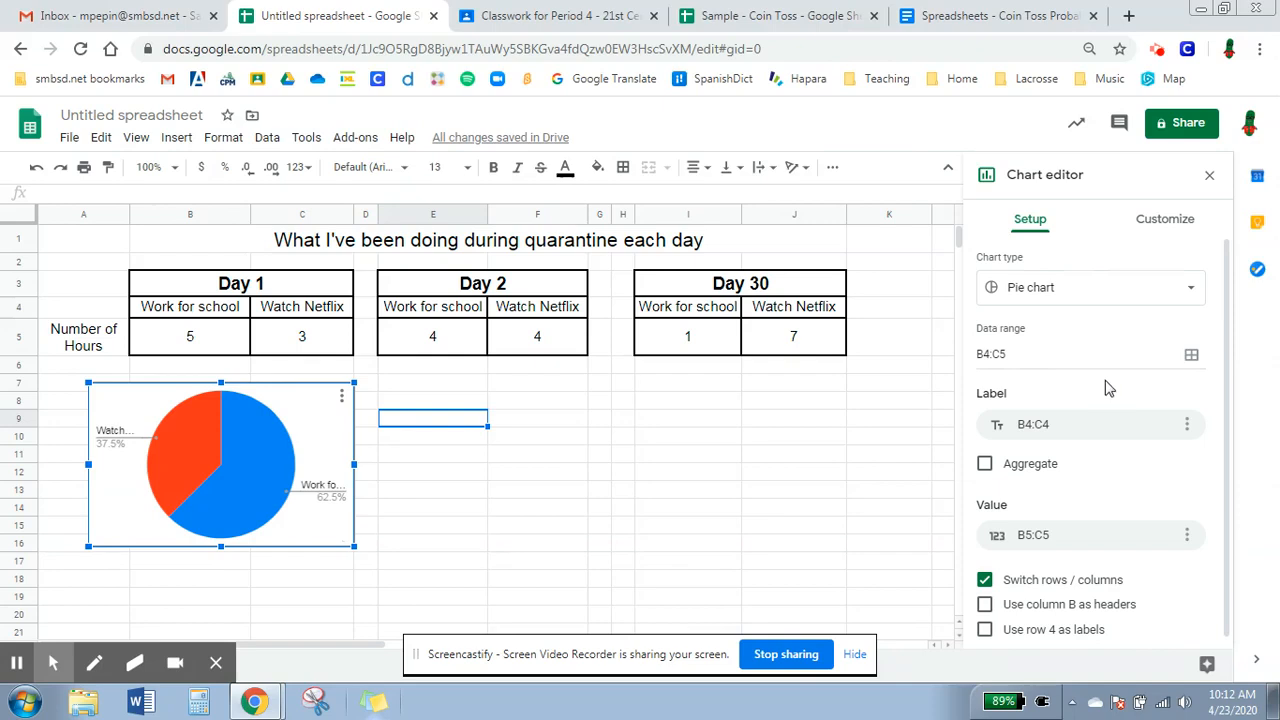
pyautogui.scroll(-1, 1108, 387)
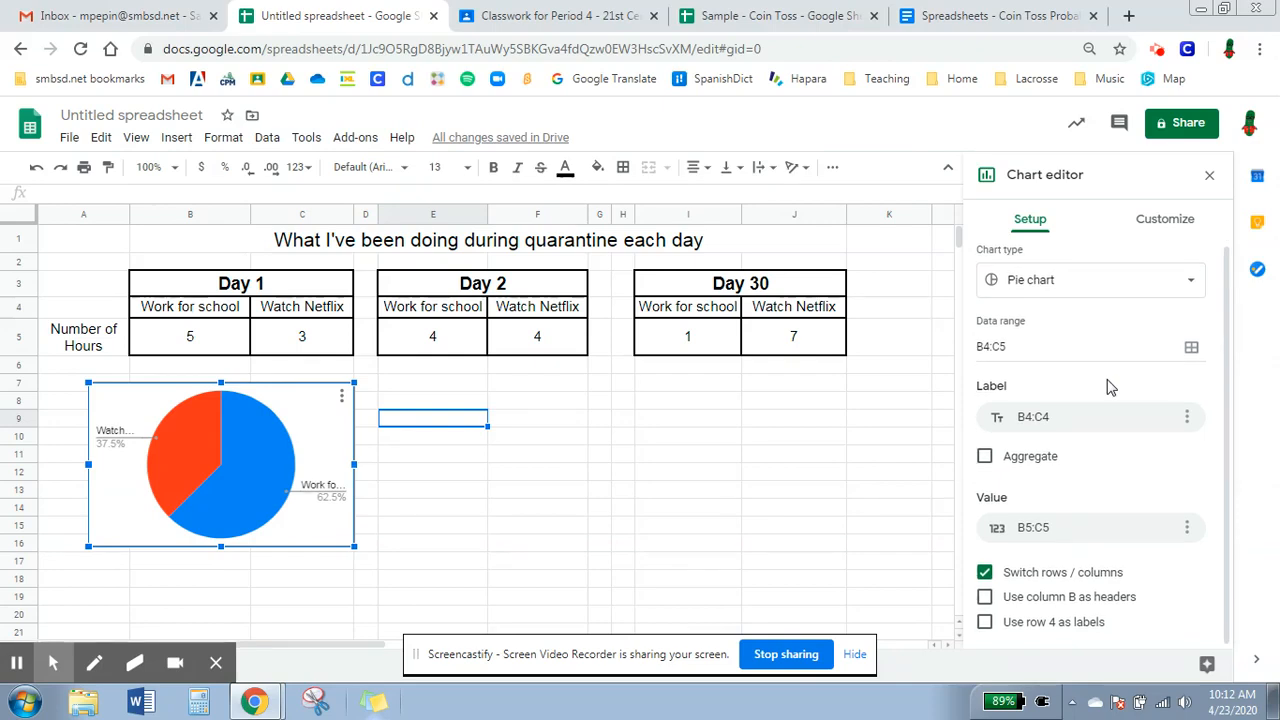
pyautogui.click(1176, 218)
pyautogui.click(1049, 419)
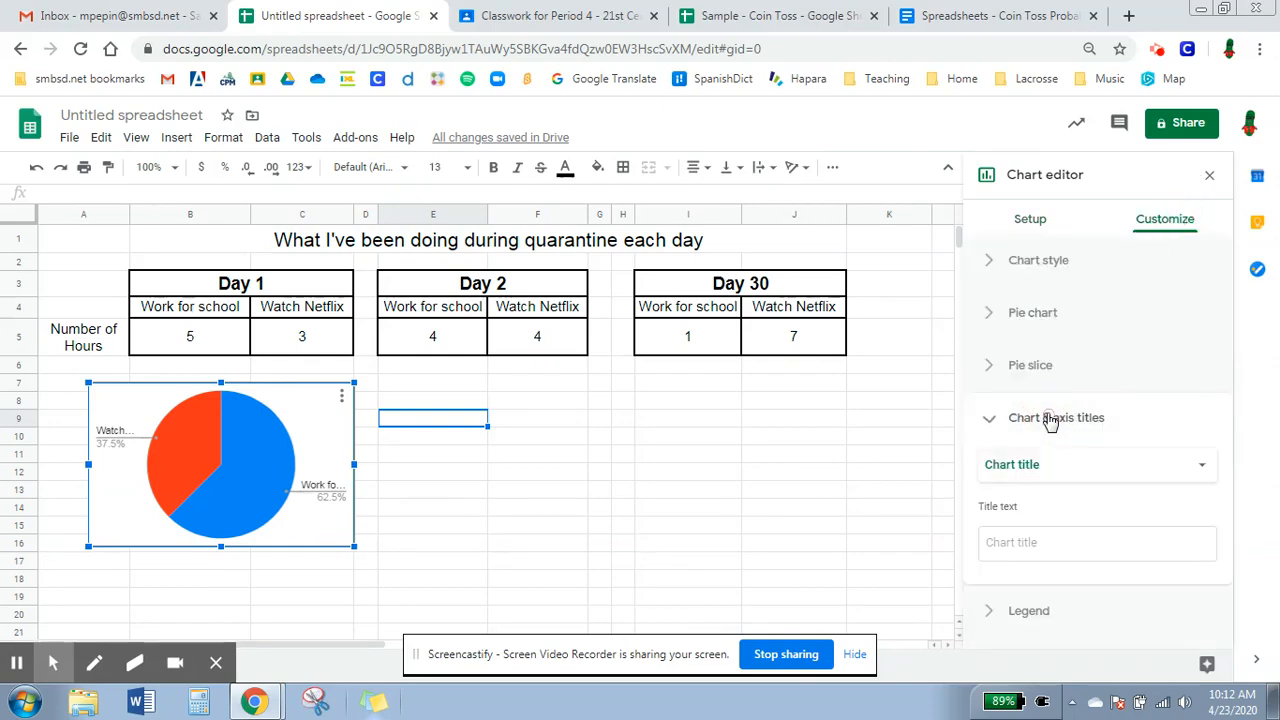
pyautogui.click(1056, 406)
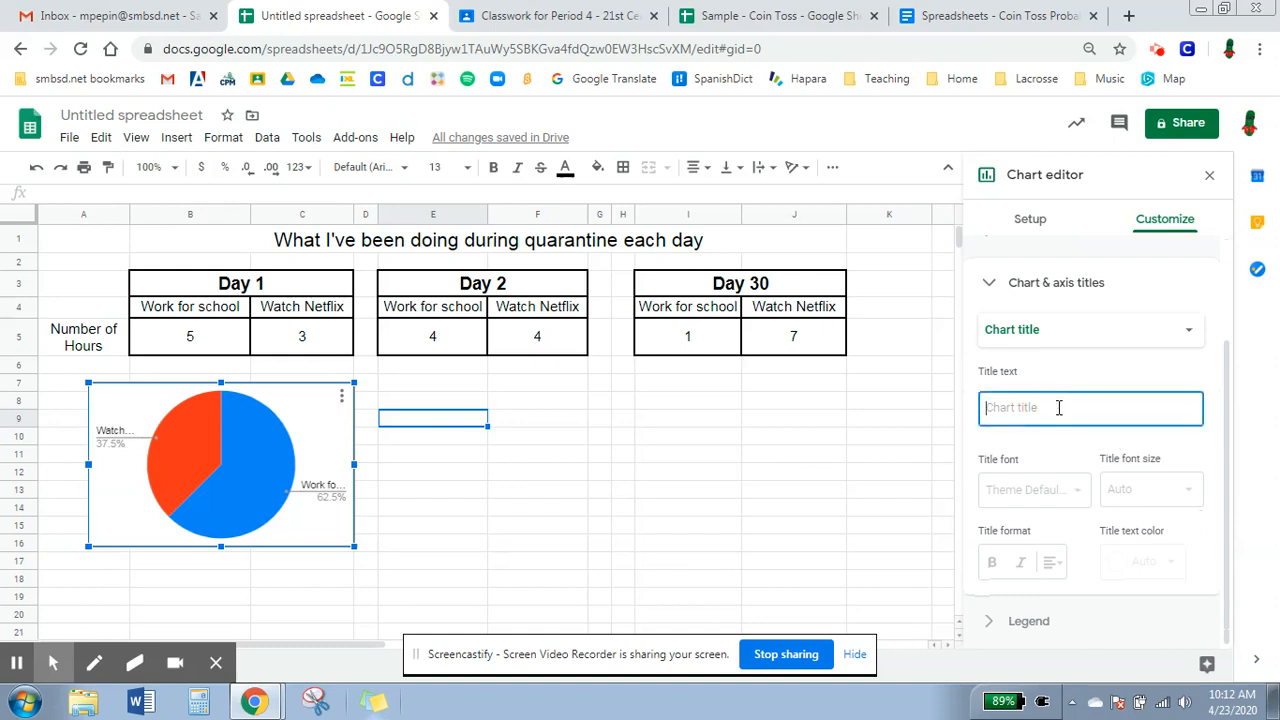
pyautogui.write('Day 1')
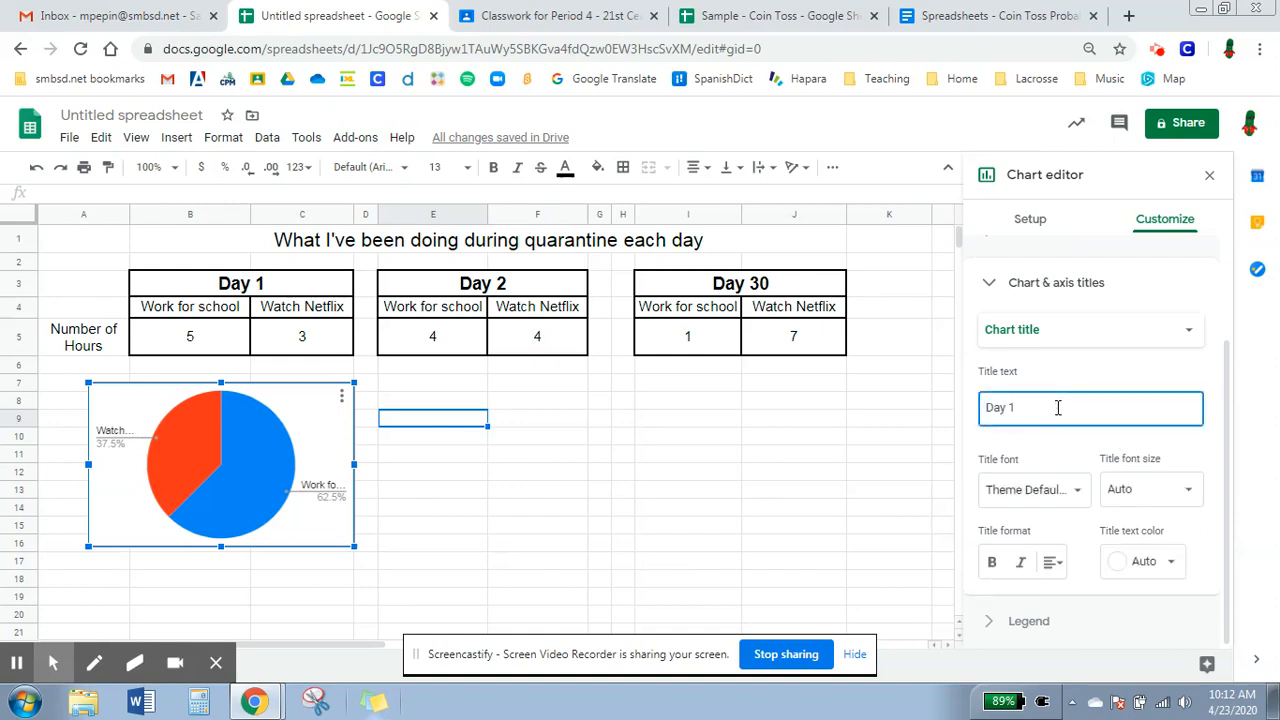
pyautogui.click(783, 390)
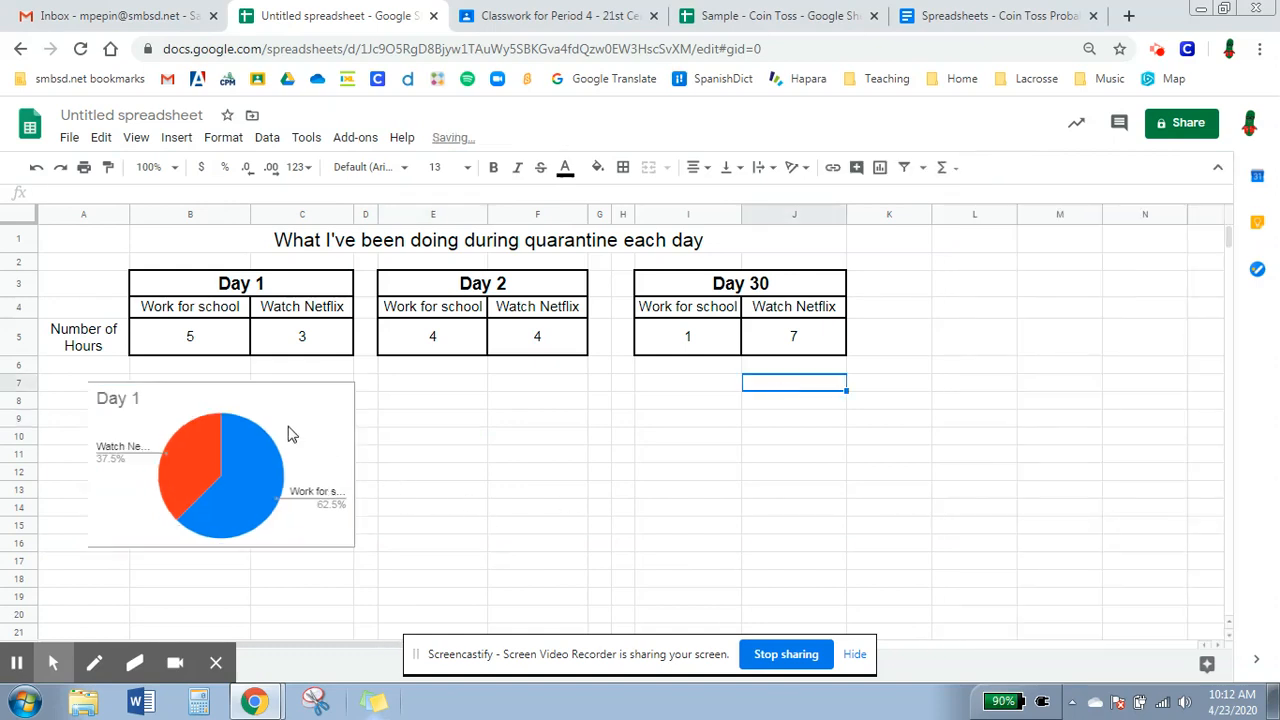
# Select the Day 2 data E4:F5, insert a chart and change it to a pie chart.
pyautogui.moveTo(457, 298); pyautogui.dragTo(509, 332)
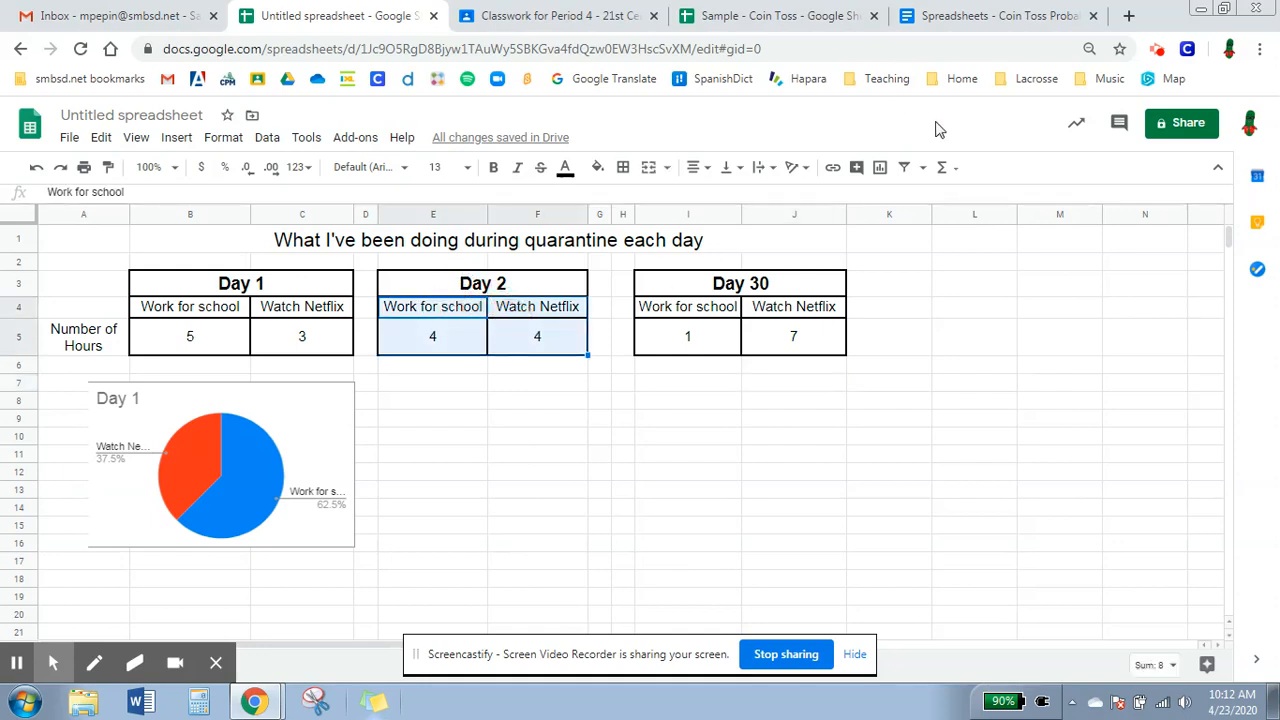
pyautogui.click(880, 168)
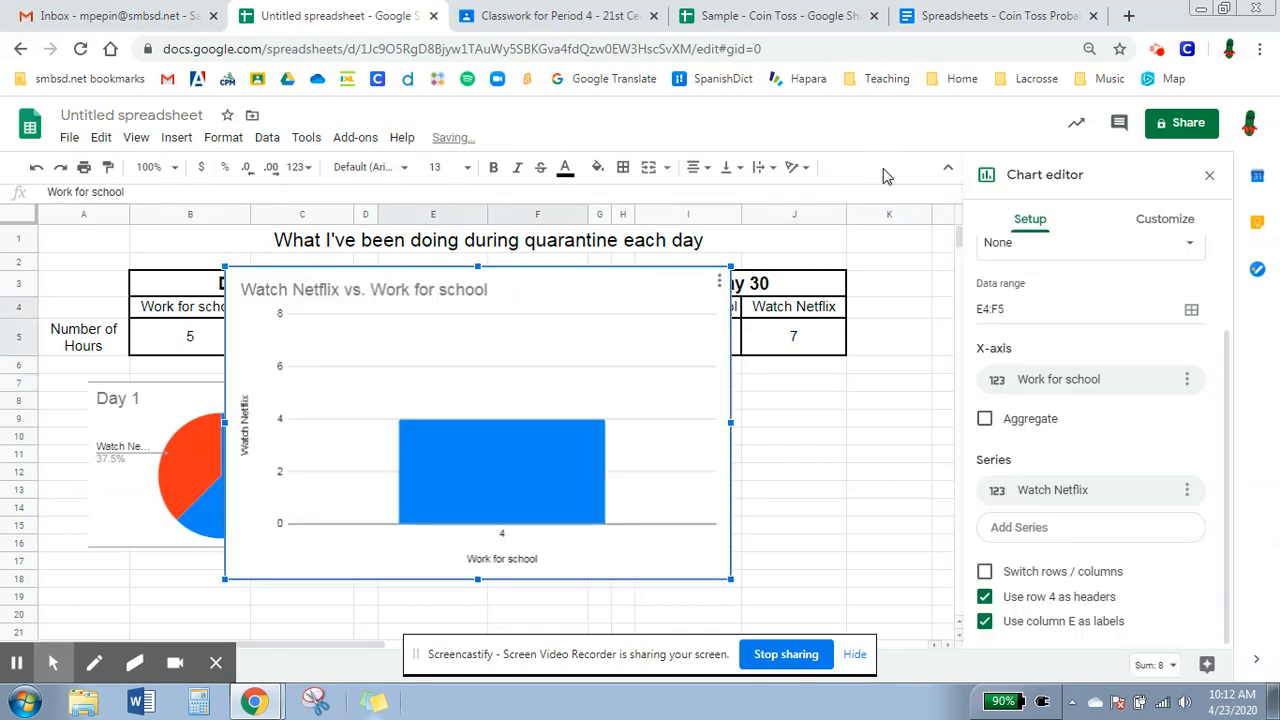
pyautogui.scroll(1, 1027, 250)
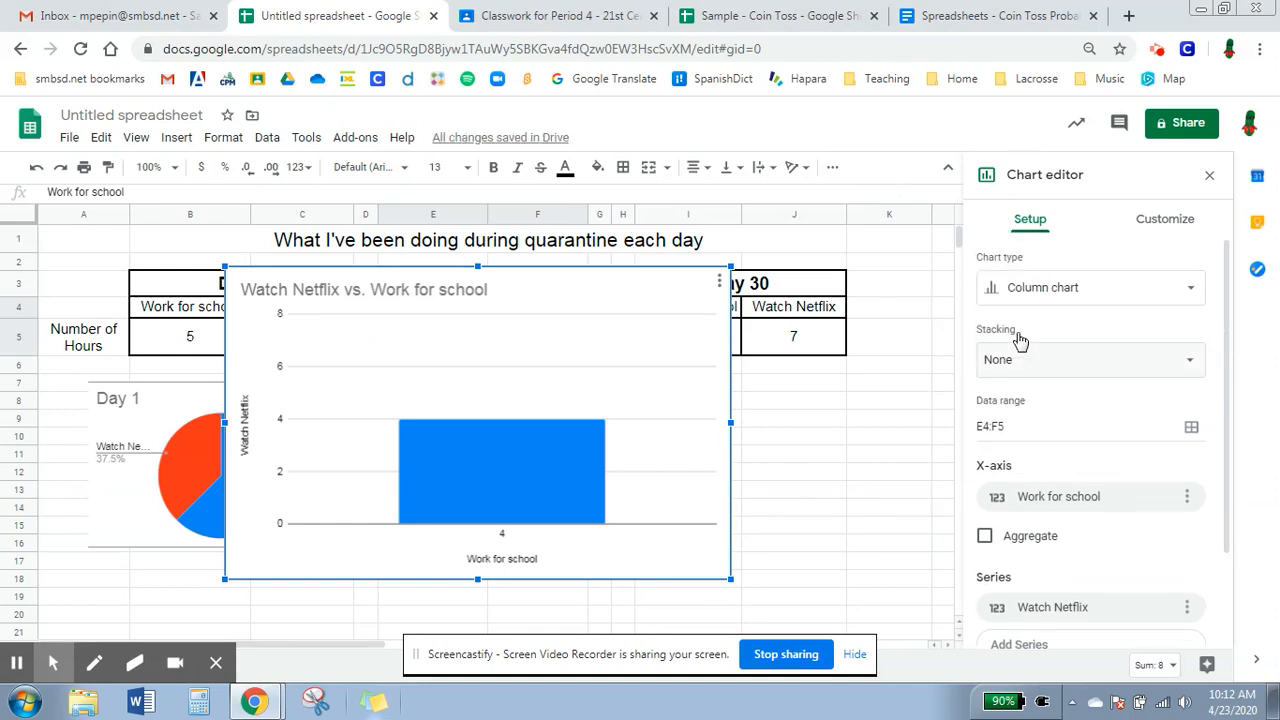
pyautogui.click(1043, 290)
pyautogui.scroll(-5, 1024, 420)
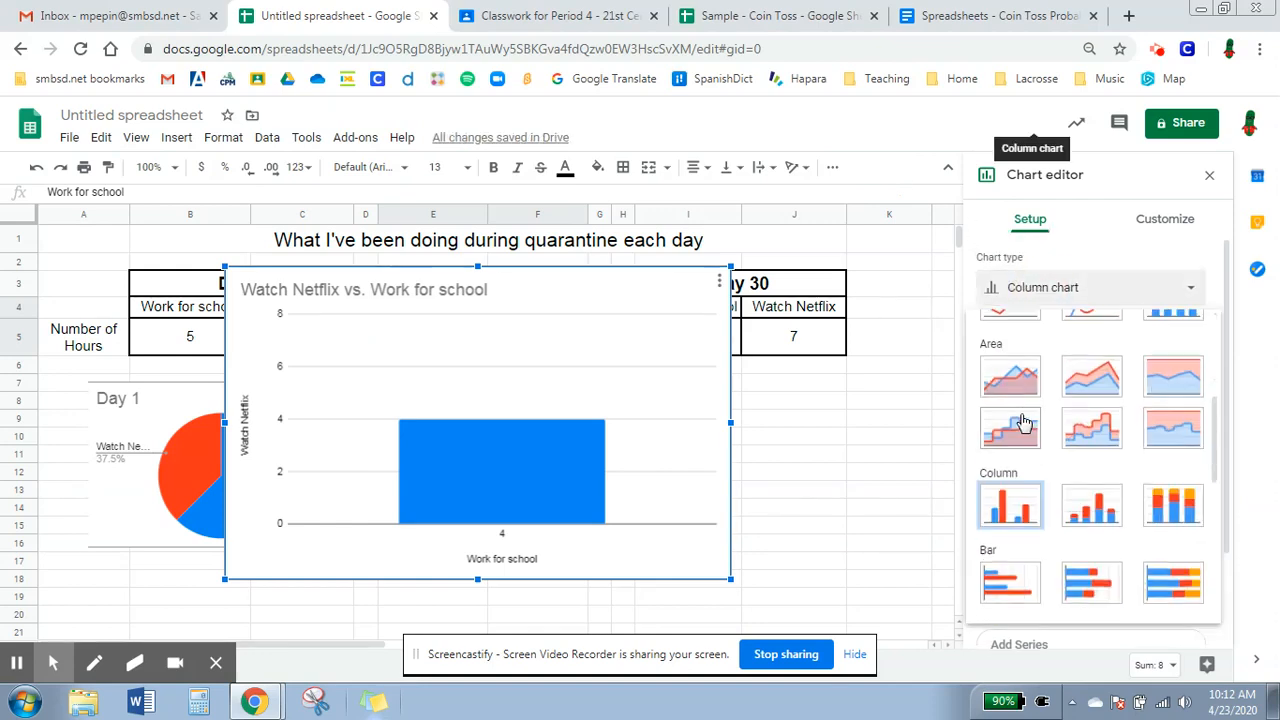
pyautogui.click(1012, 567)
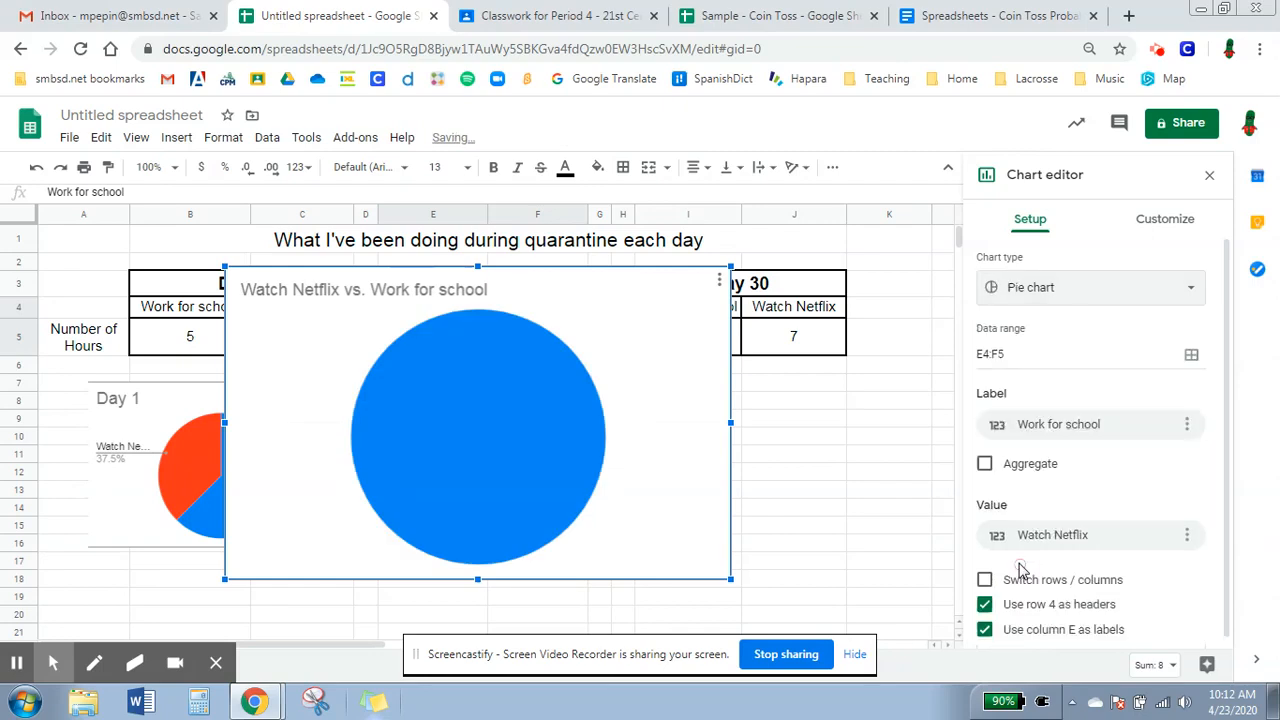
# Switch rows and columns for the Day 2 chart and turn off using column E as headers.
pyautogui.scroll(-1, 1005, 600)
pyautogui.click(985, 573)
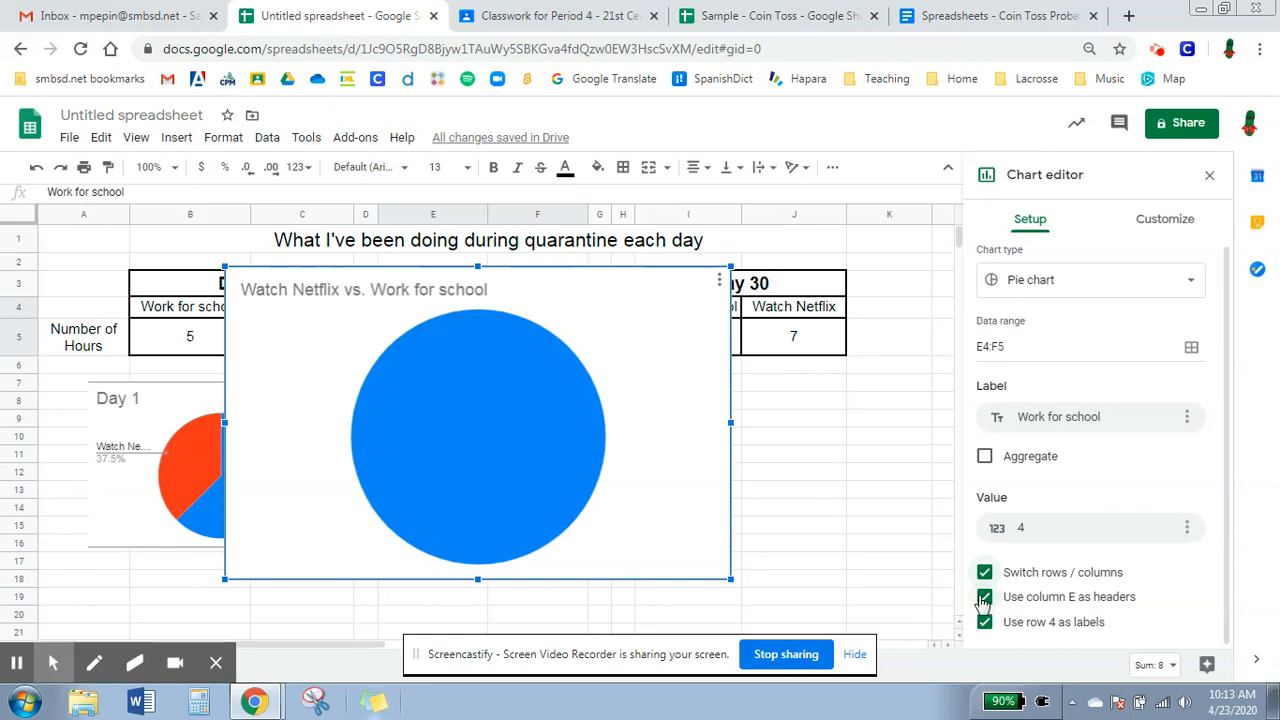
pyautogui.click(985, 597)
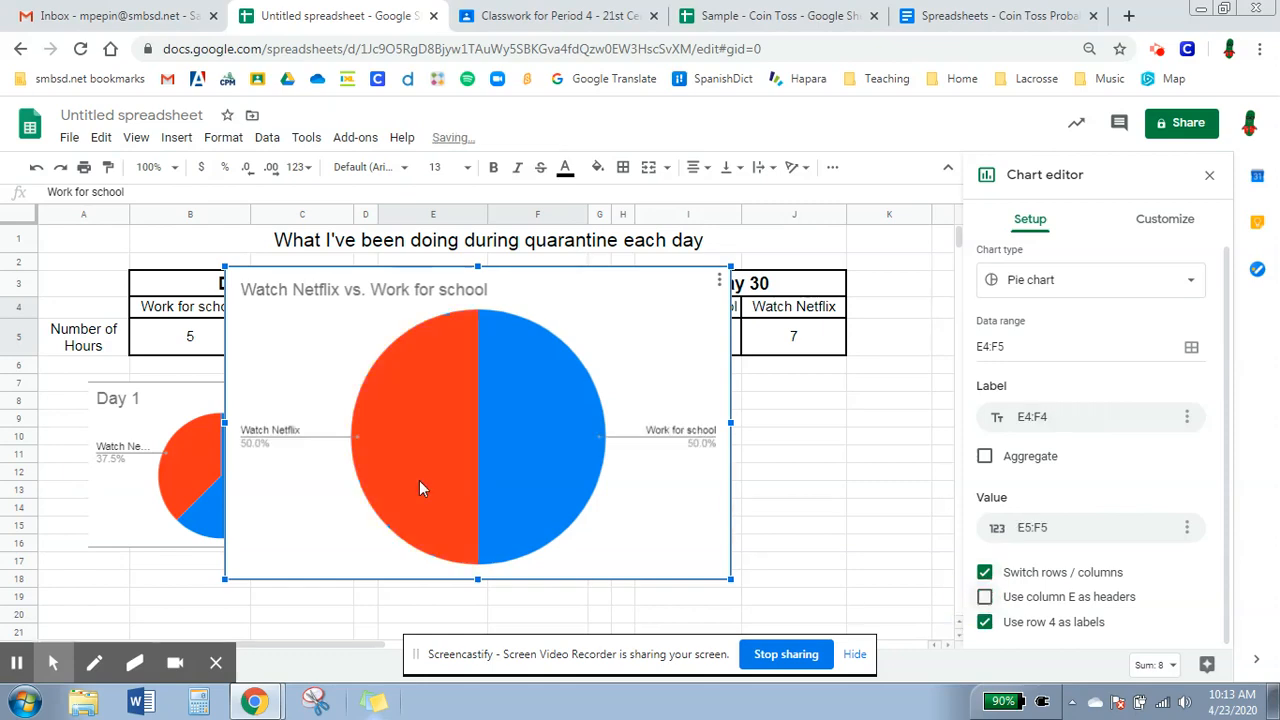
# Set the Day 2 pie chart's title to Day 2.
pyautogui.click(1160, 224)
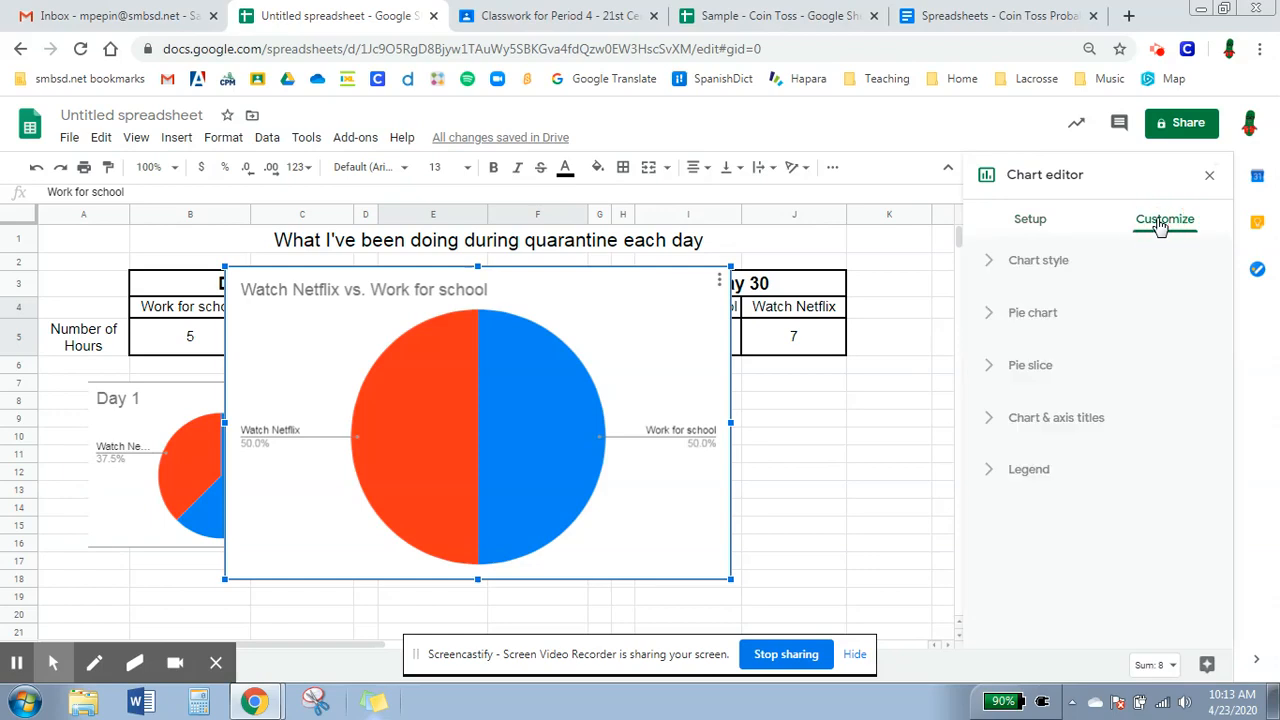
pyautogui.click(1062, 417)
pyautogui.tripleClick(1060, 543)
pyautogui.write('da')
pyautogui.press('BackSpace')
pyautogui.write('D')
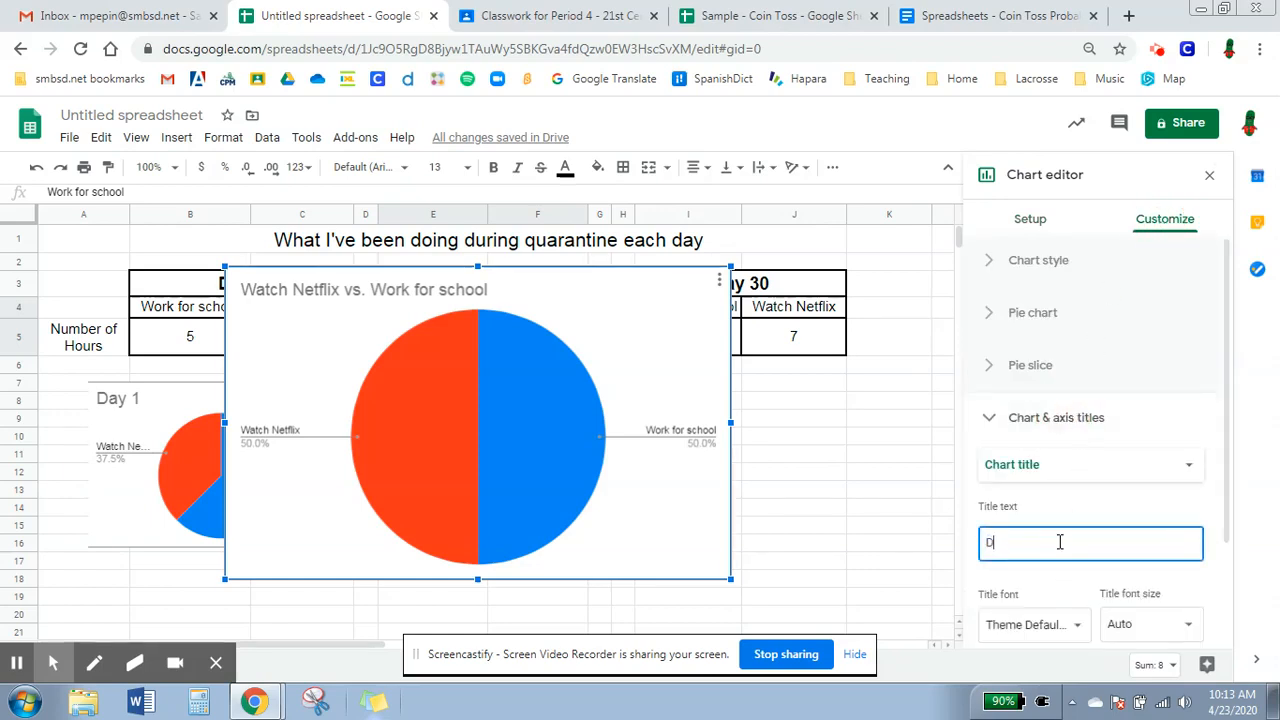
pyautogui.write(' 2')
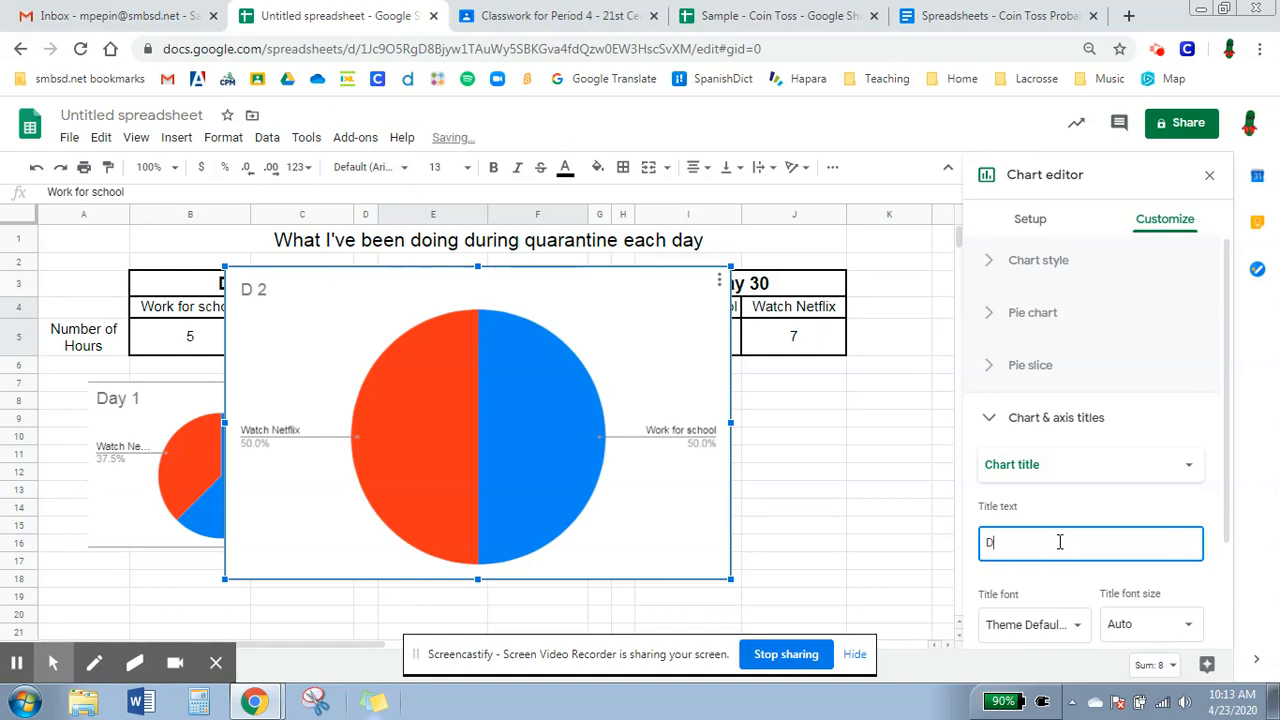
pyautogui.click(893, 514)
# Shrink the Day 2 pie chart and place it beside the Day 1 chart.
pyautogui.click(714, 551)
pyautogui.moveTo(639, 502); pyautogui.dragTo(594, 526)
pyautogui.click(776, 491)
# Insert a pie chart from the Day 30 data I4:J5 with rows and columns switched and column I headers off.
pyautogui.moveTo(700, 305); pyautogui.dragTo(766, 336)
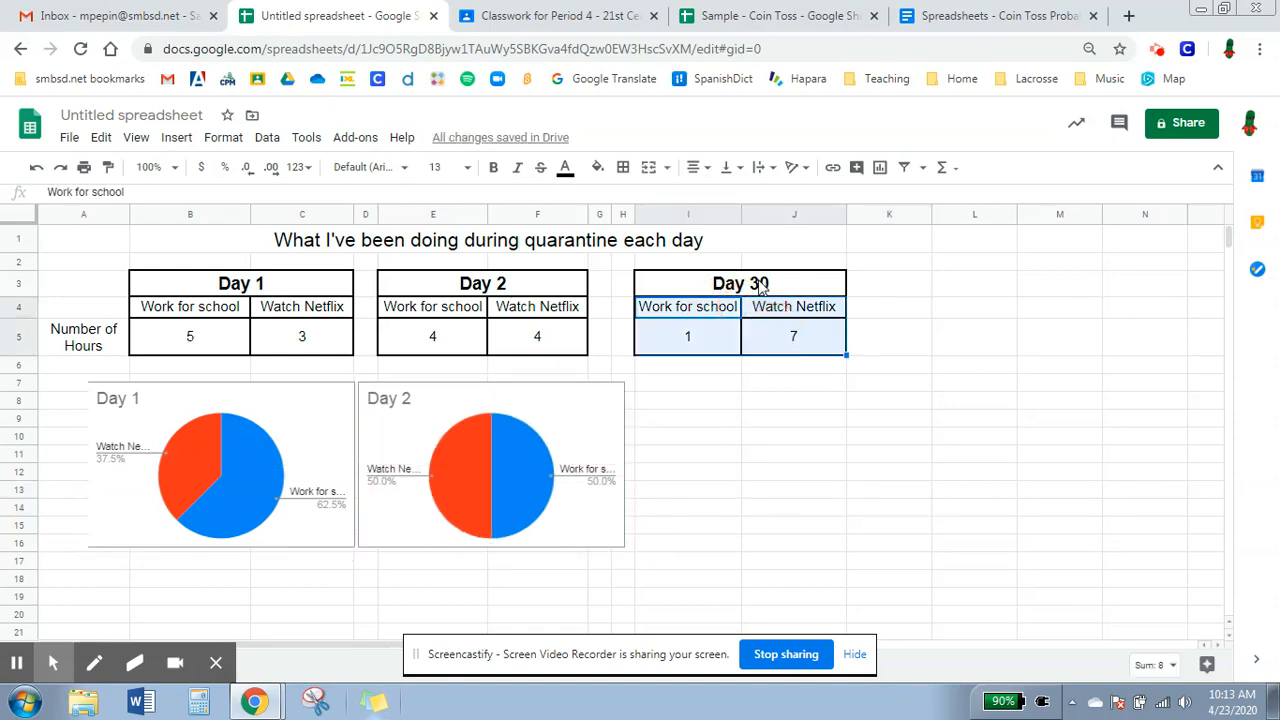
pyautogui.click(879, 168)
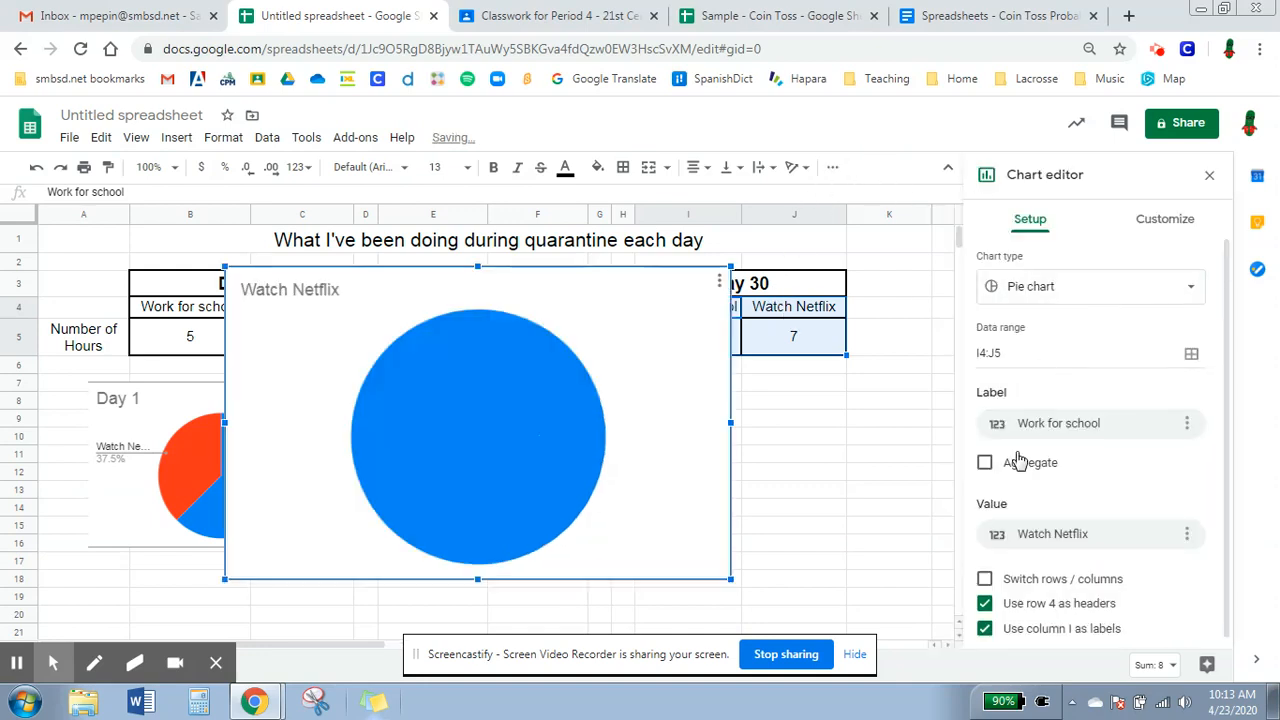
pyautogui.click(985, 578)
pyautogui.click(985, 597)
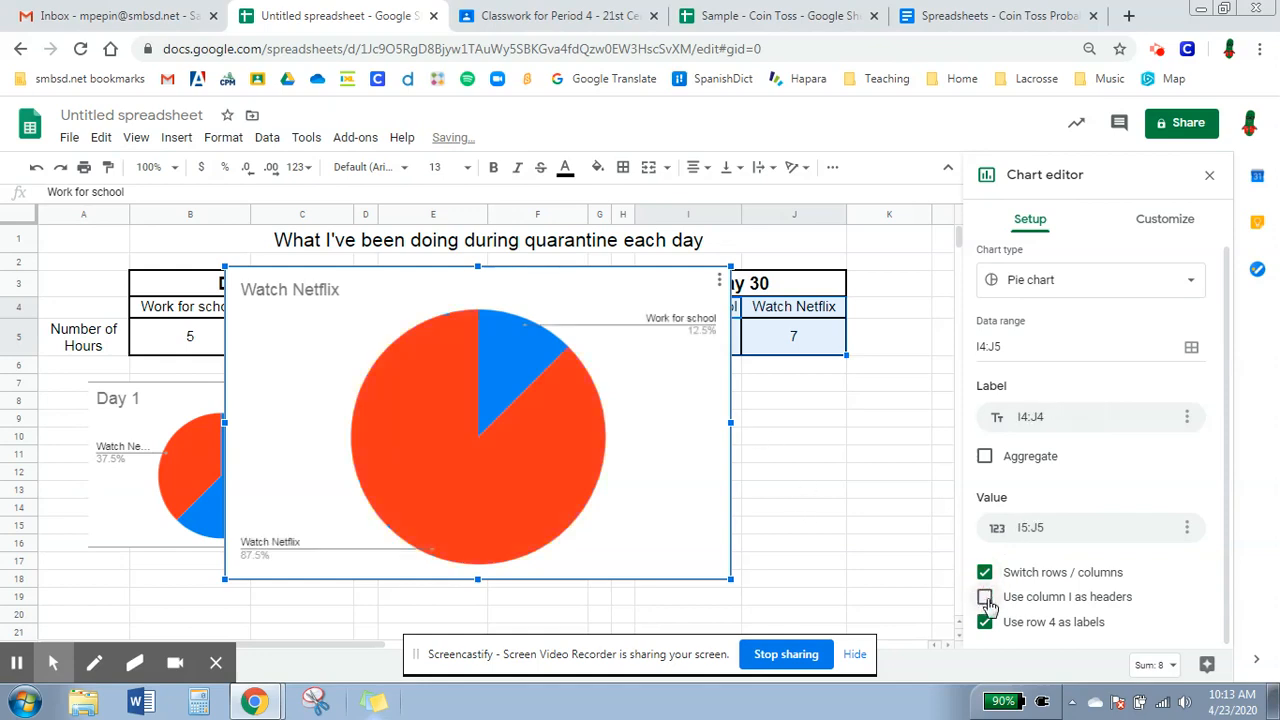
# Set the Day 30 pie chart's title to Day 30.
pyautogui.click(1160, 219)
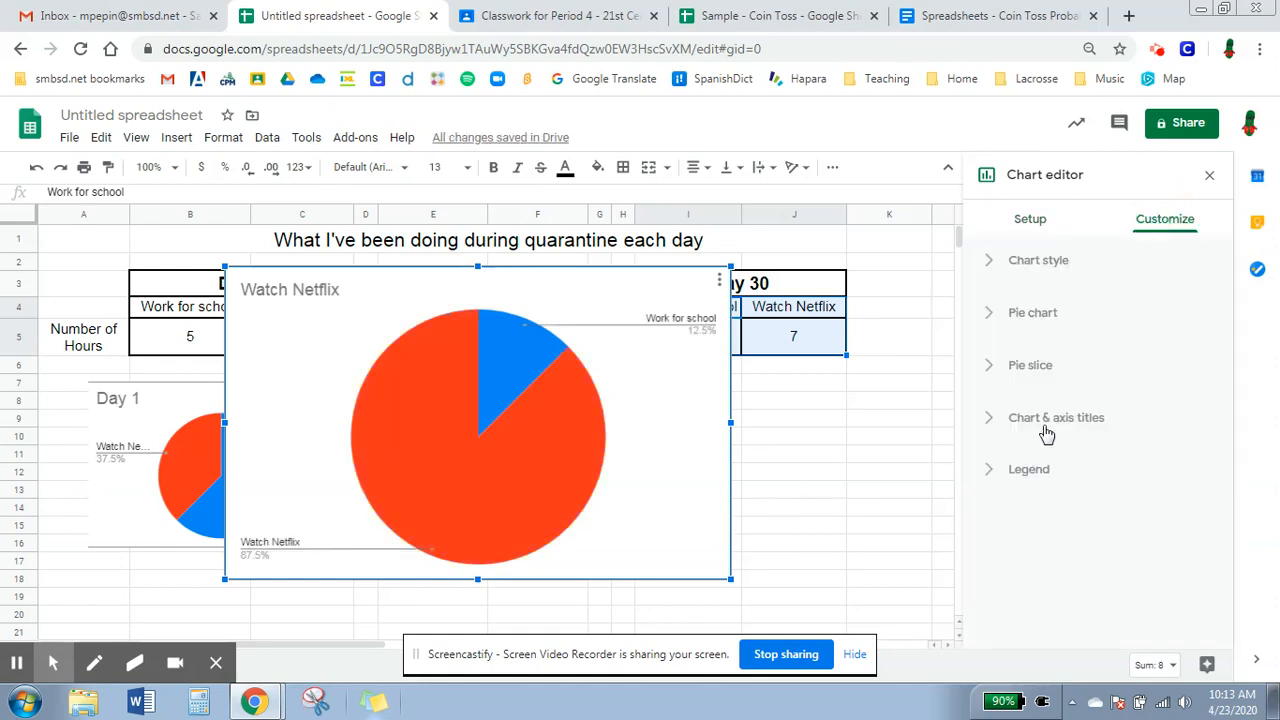
pyautogui.click(1070, 420)
pyautogui.click(1040, 541)
pyautogui.write('Dy')
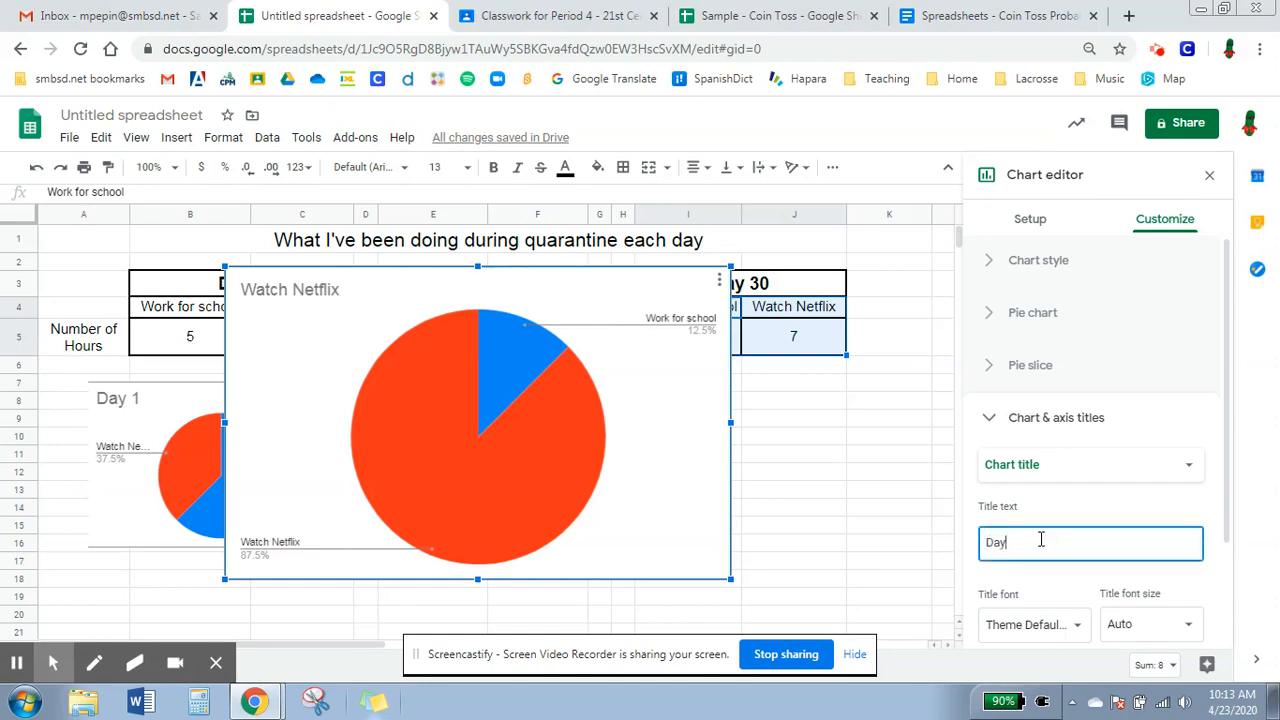
pyautogui.write('y 30')
pyautogui.click(880, 471)
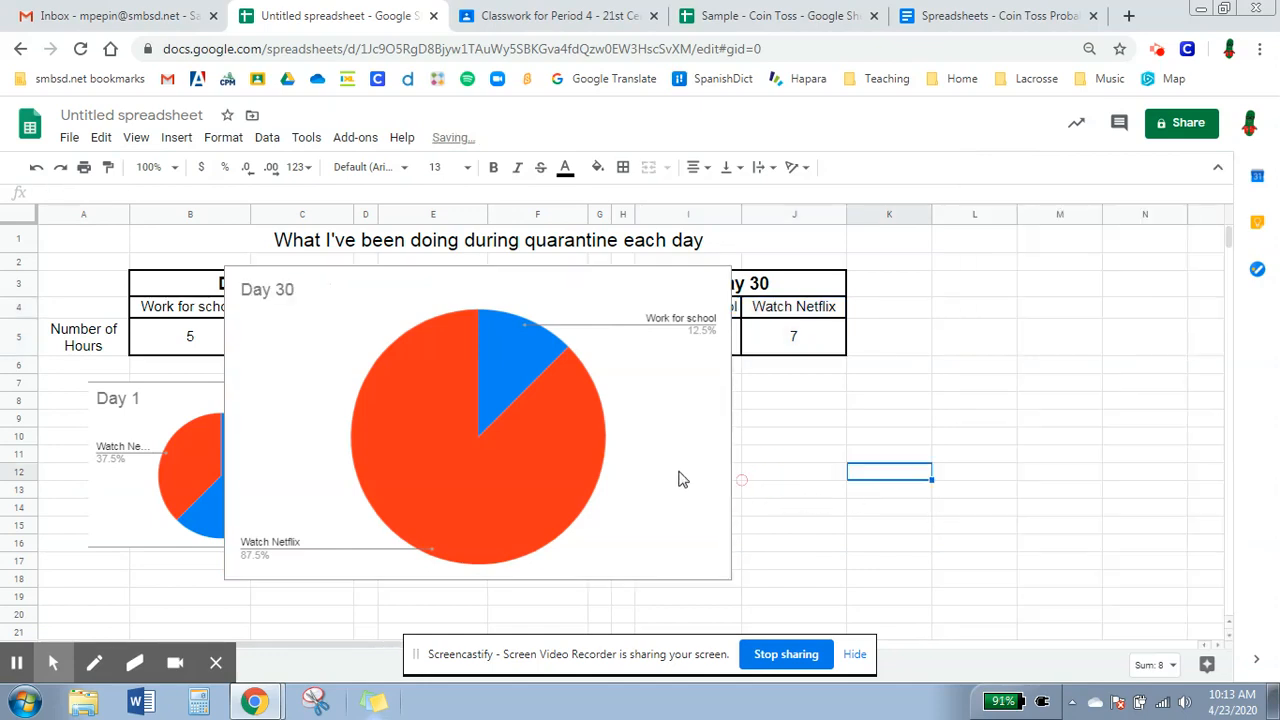
# Shrink the Day 30 pie chart and place it beside the Day 2 chart.
pyautogui.moveTo(643, 494); pyautogui.dragTo(1080, 580)
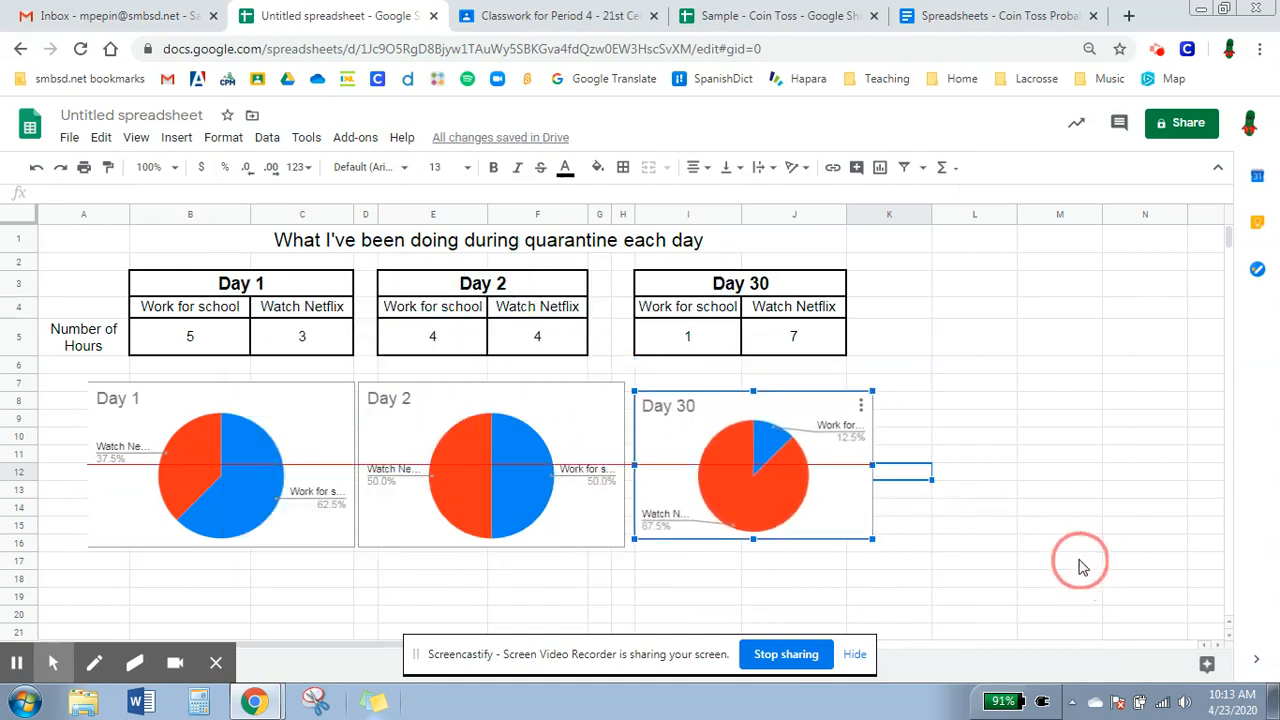
pyautogui.moveTo(872, 399)
pyautogui.mouseDown()
pyautogui.moveTo(889, 380)
pyautogui.moveTo(893, 390)
pyautogui.mouseUp()
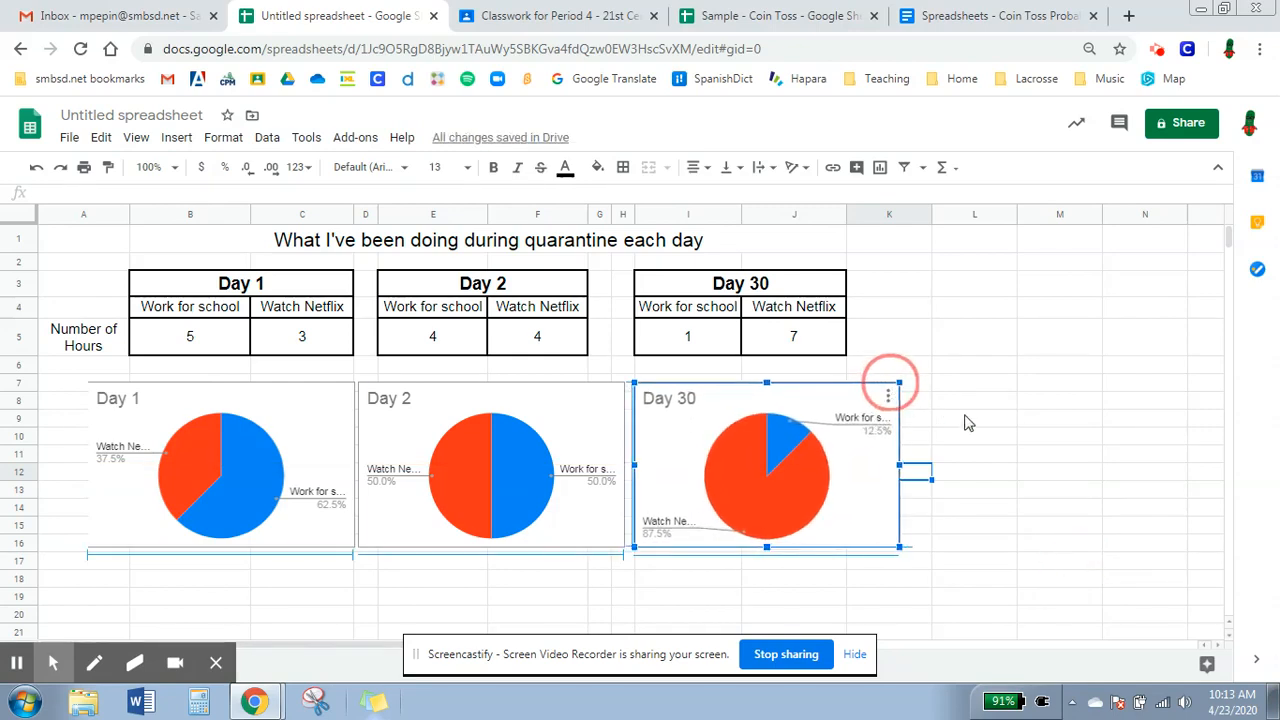
pyautogui.click(977, 415)
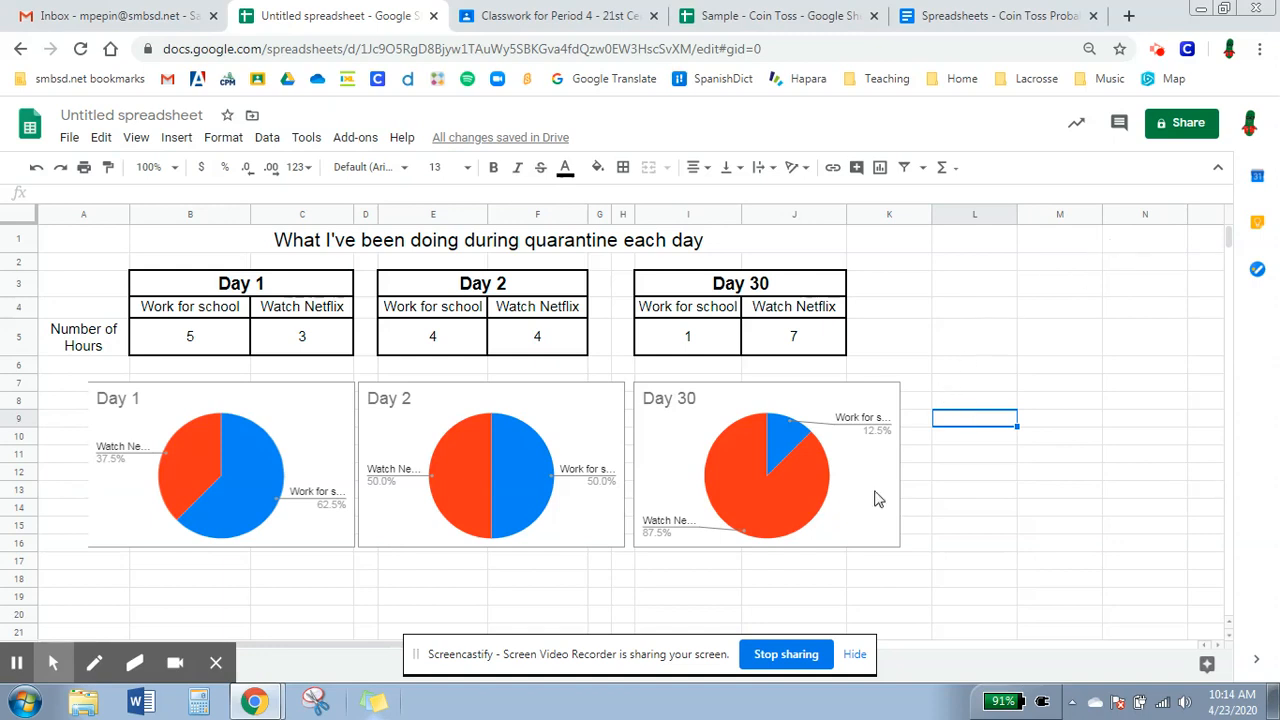
pyautogui.click(1156, 52)
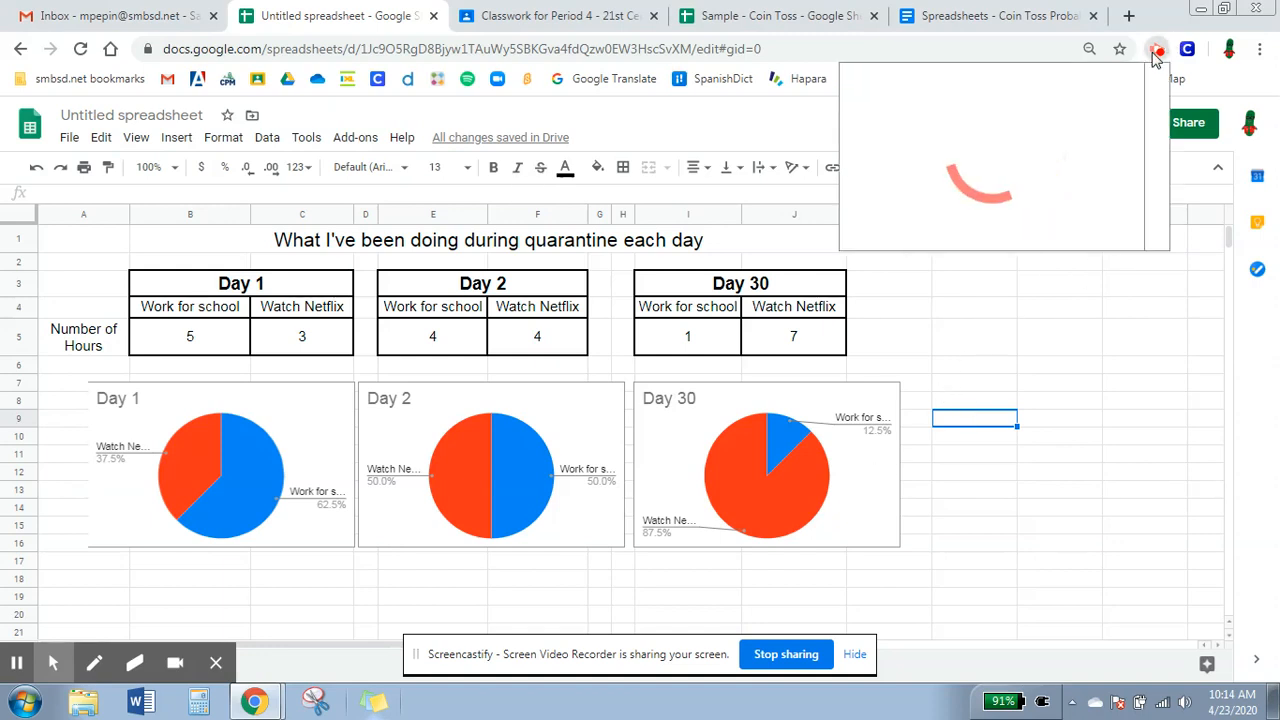